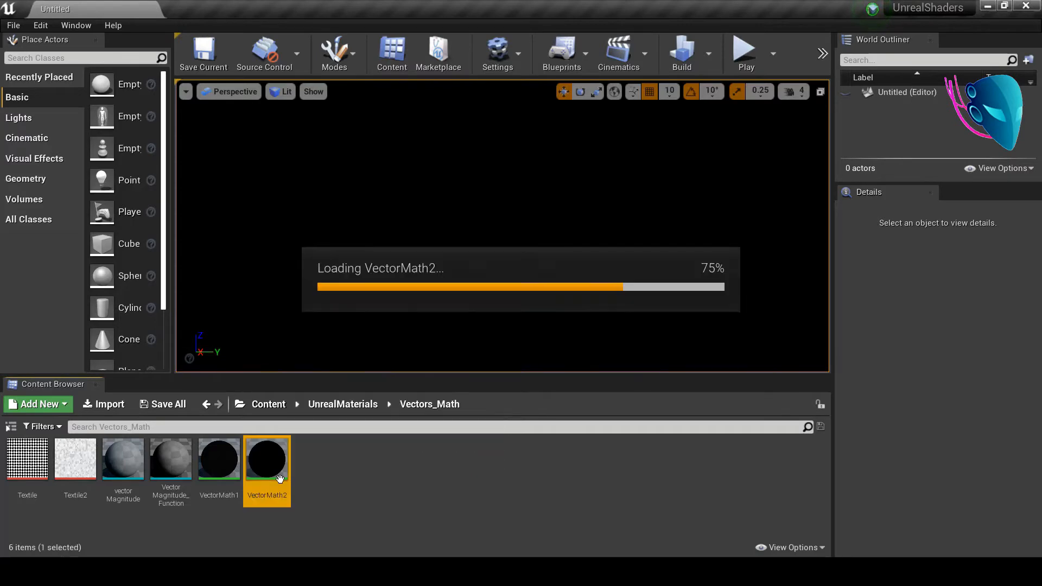
- Examine the commented node groups in the VectorMath2 material graph, ending on the Component Mask group
right_drag(359, 326, 629, 374)
scroll(538, 362, down, 3)
right_drag(484, 226, 499, 157)
scroll(499, 236, down, 3)
right_drag(490, 283, 484, 419)
scroll(416, 341, up, 4)
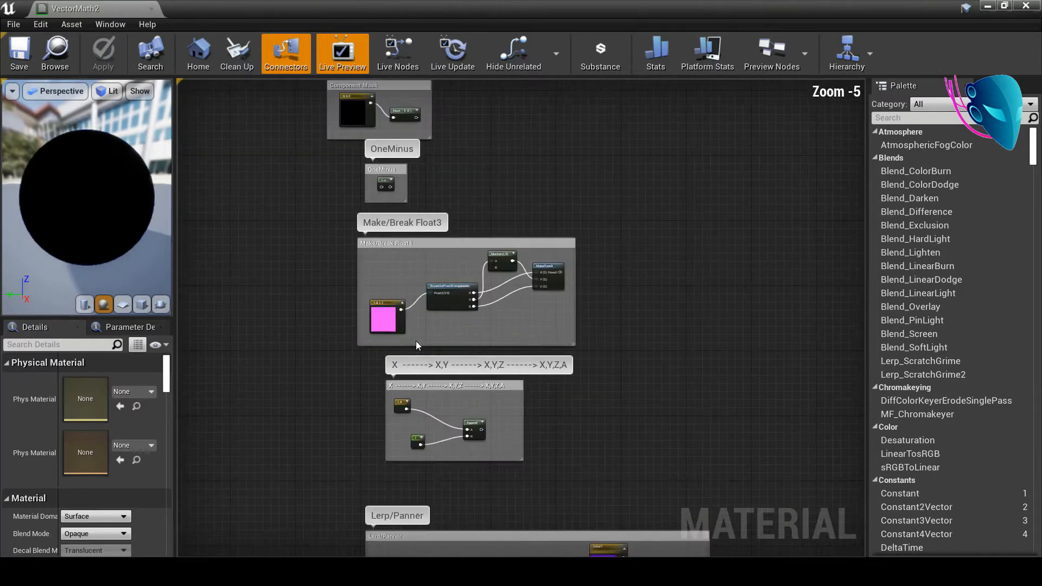
right_drag(405, 319, 403, 530)
scroll(363, 307, up, 5)
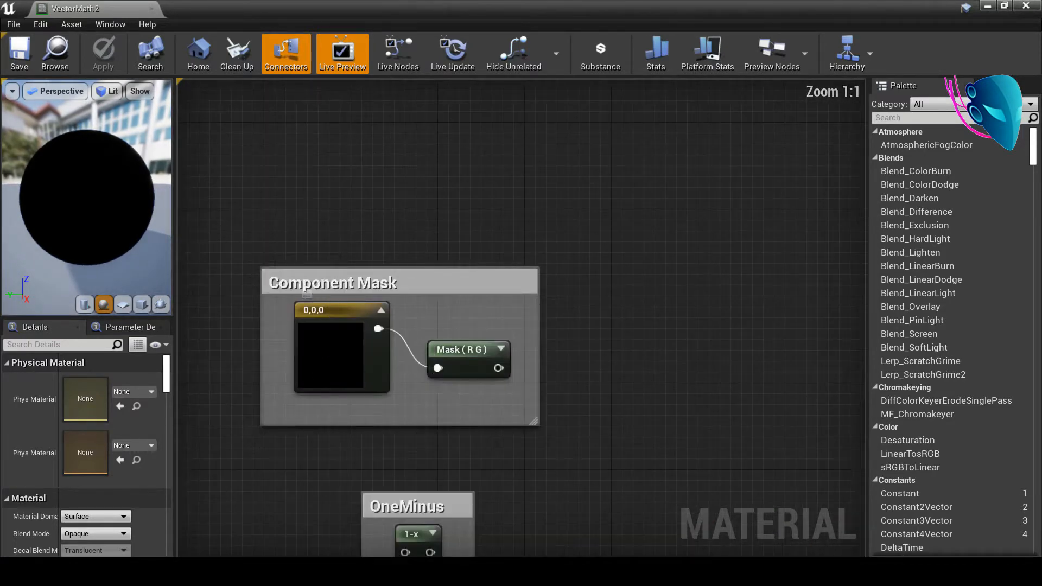
right_drag(414, 324, 487, 314)
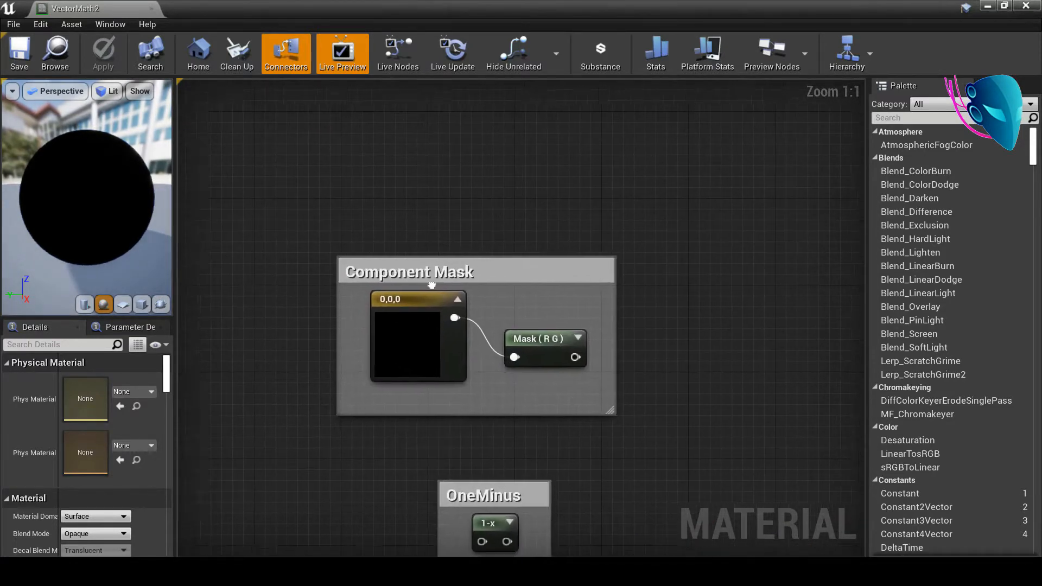
- Search the available graph nodes for "comp" to locate ComponentMask, without adding a node
right_click(661, 280)
text(comp)
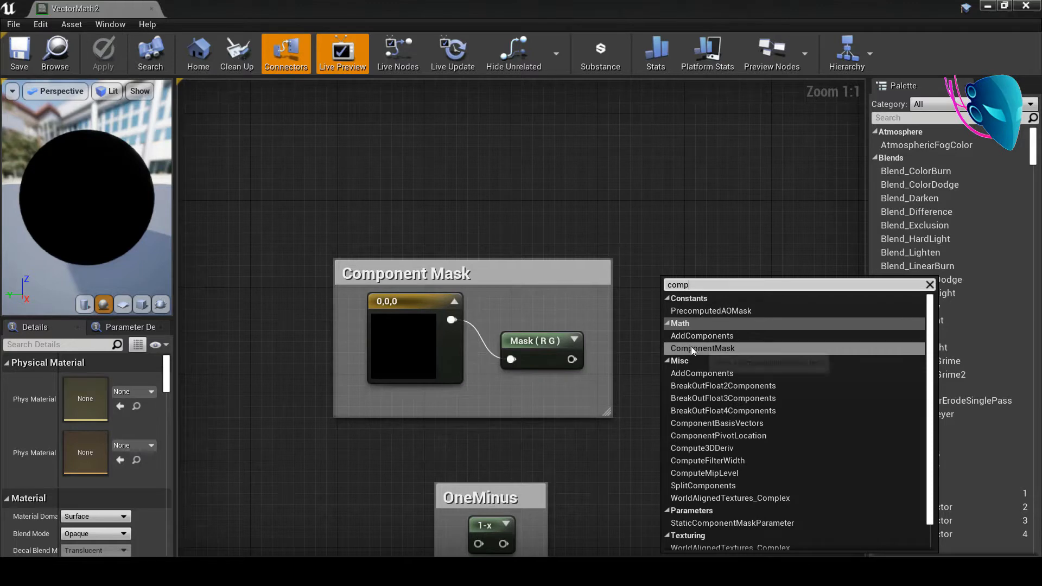
click(634, 351)
- Rearrange the Mask (R G) node and the 0,0,0 constant node inside the Component Mask comment box
drag(536, 351, 544, 362)
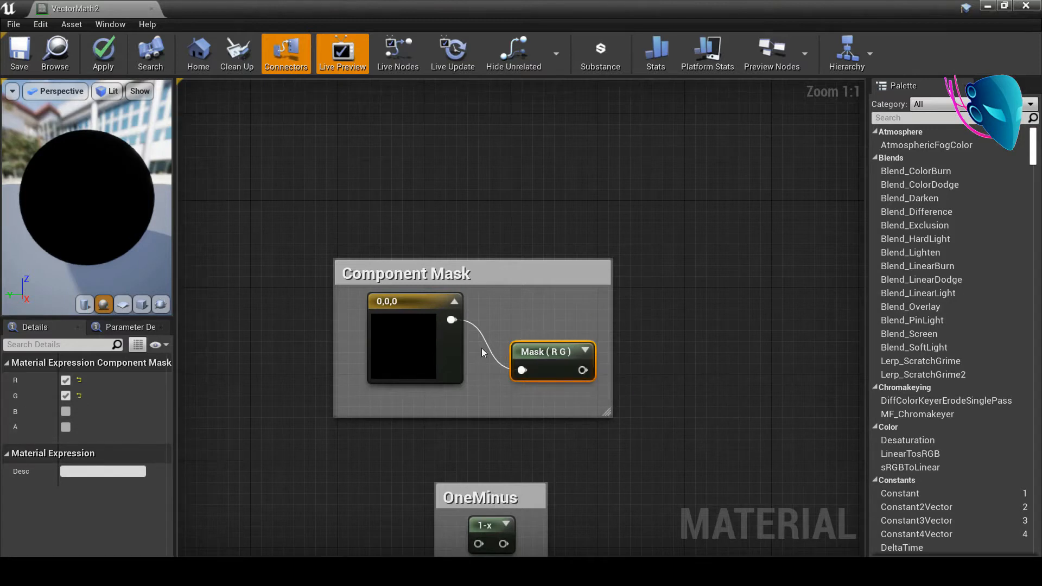
drag(523, 351, 502, 330)
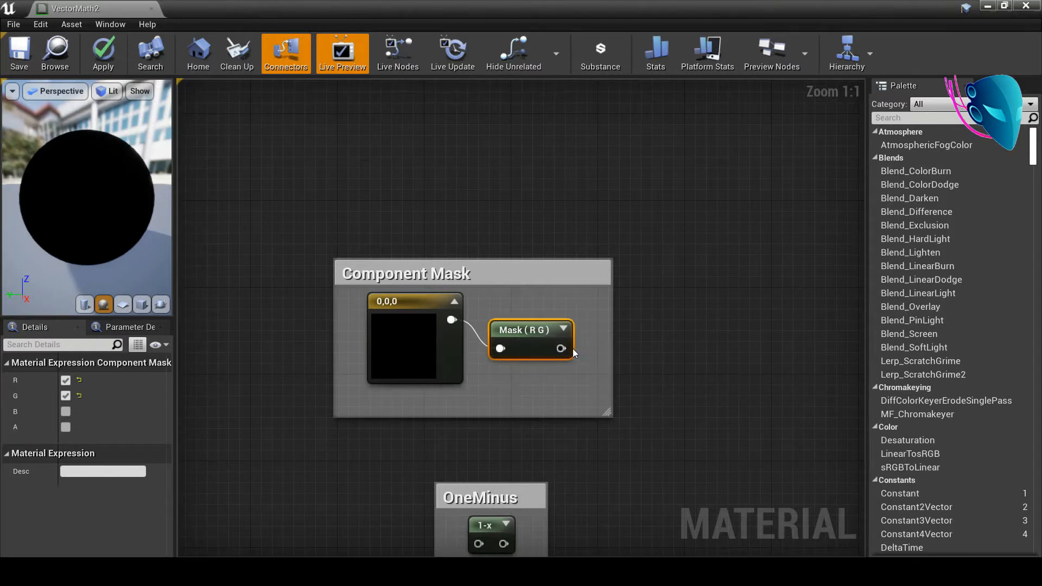
drag(462, 368, 454, 364)
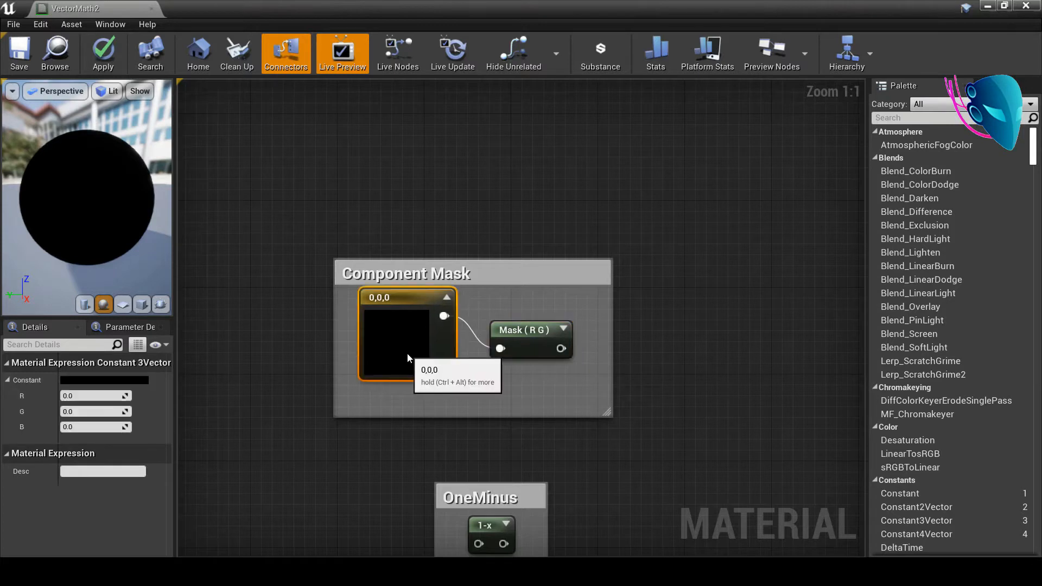
right_click(717, 311)
click(642, 321)
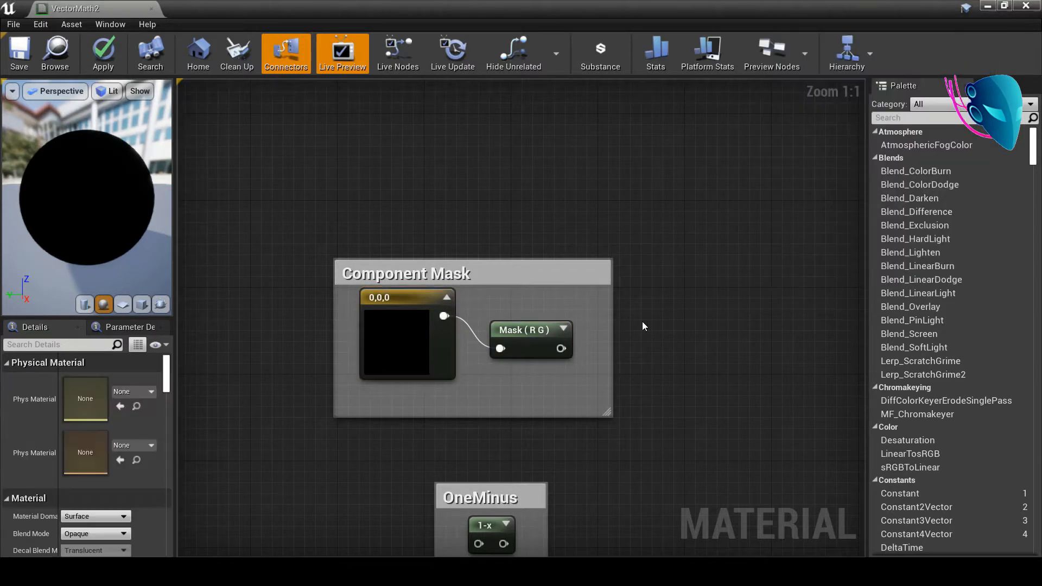
- Start previewing the Mask (R G) node and enable its B channel
right_click(528, 333)
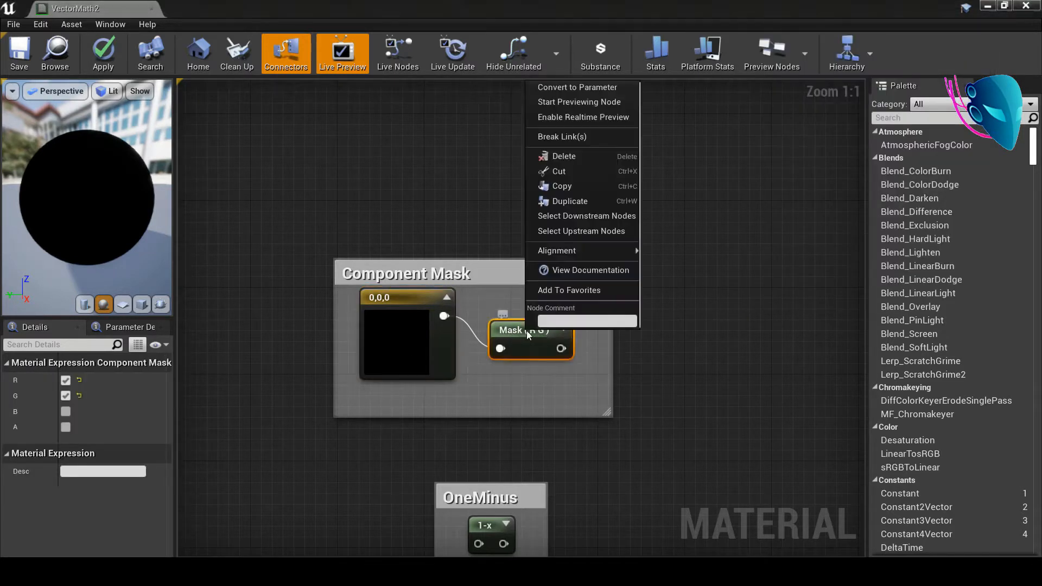
click(586, 101)
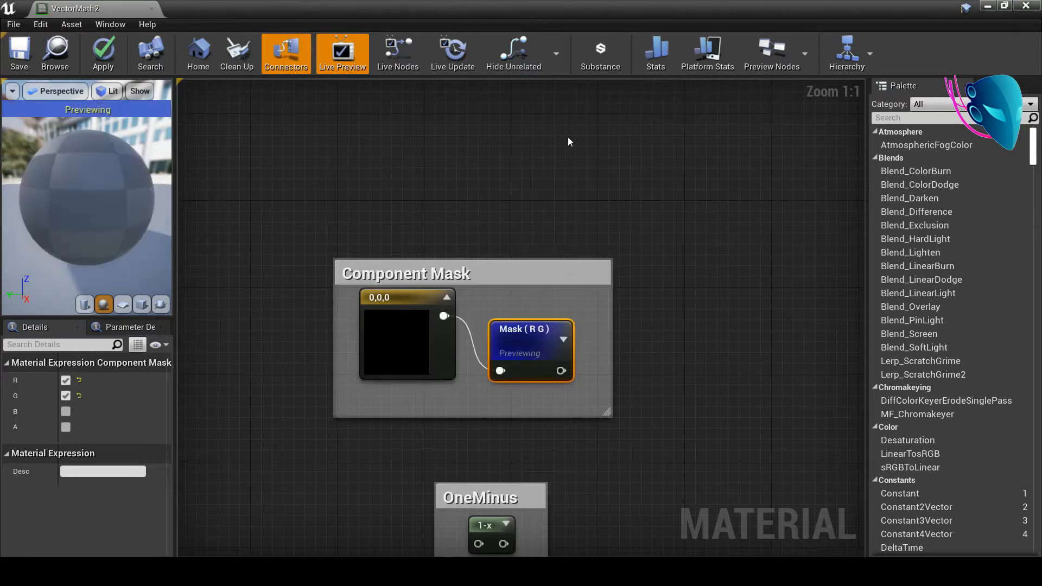
click(66, 411)
- Set the R value to 2 and the G value to 1 on the constant vector feeding the mask
click(363, 340)
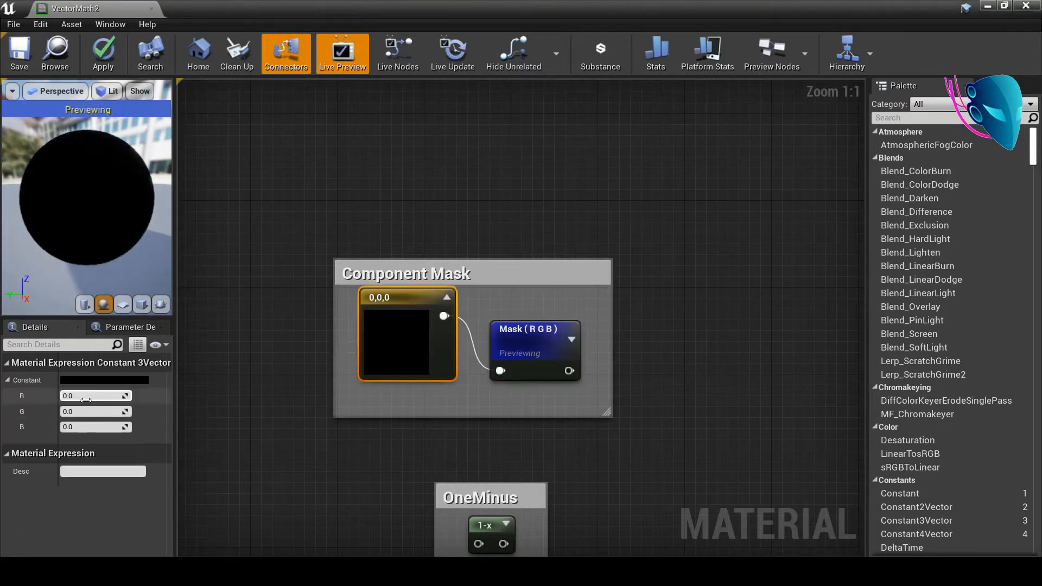
text(2)
key(Return)
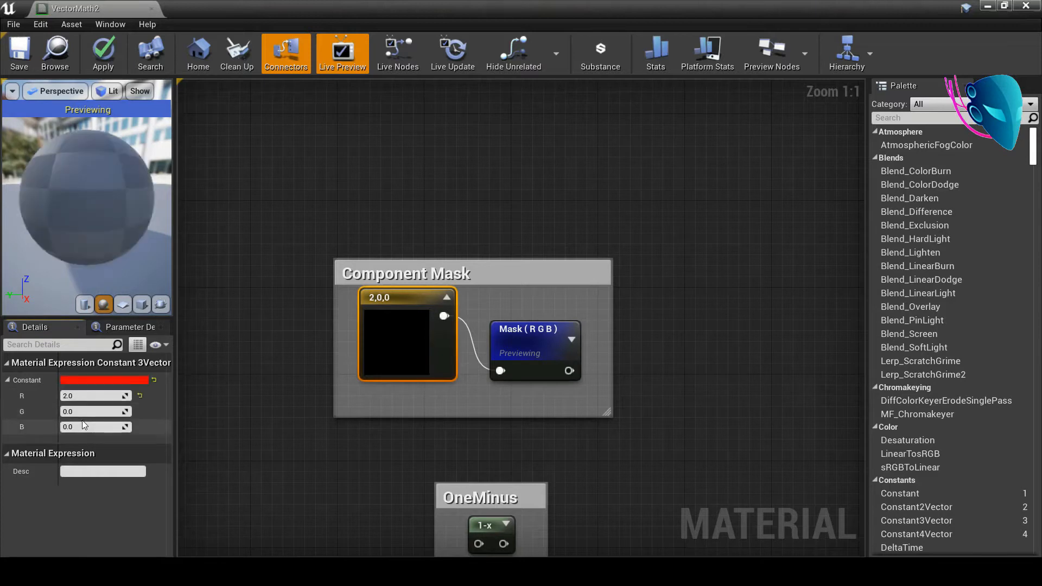
click(83, 418)
text(1)
click(82, 427)
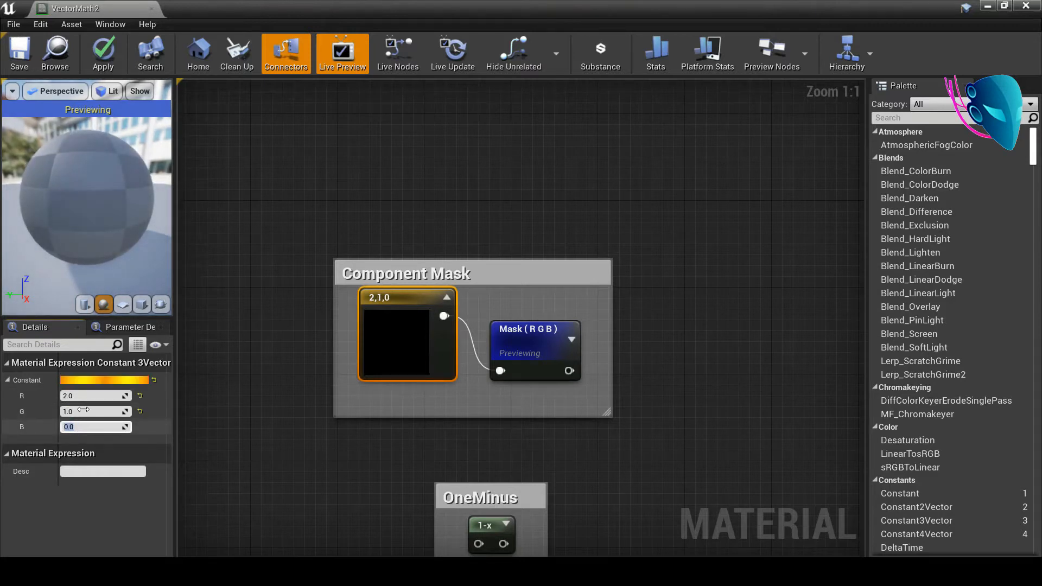
- Set the constant vector's R value to 1 and its B value to 0.5
click(82, 397)
text(1)
click(82, 427)
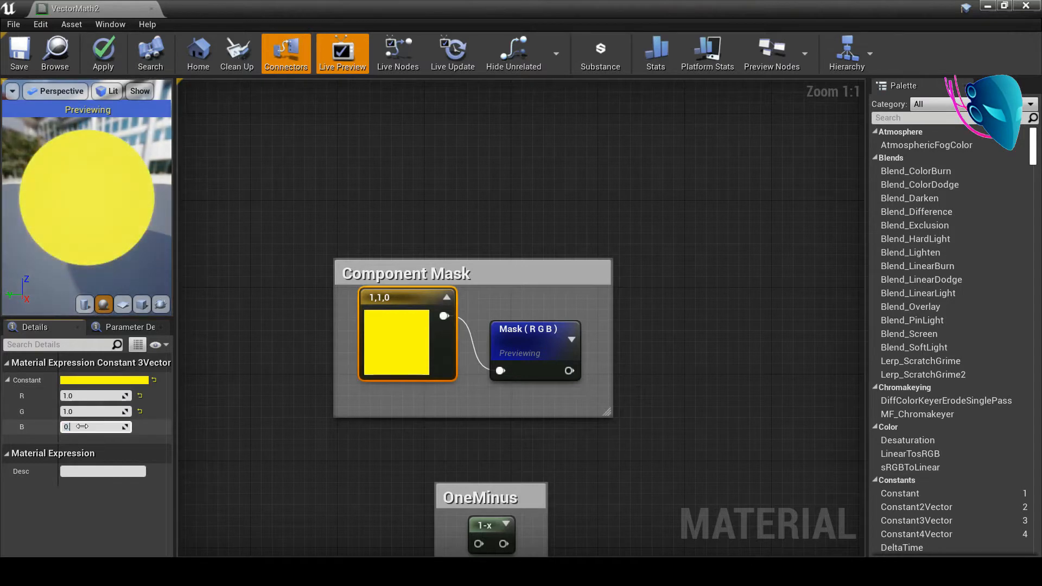
text(0.5)
key(Return)
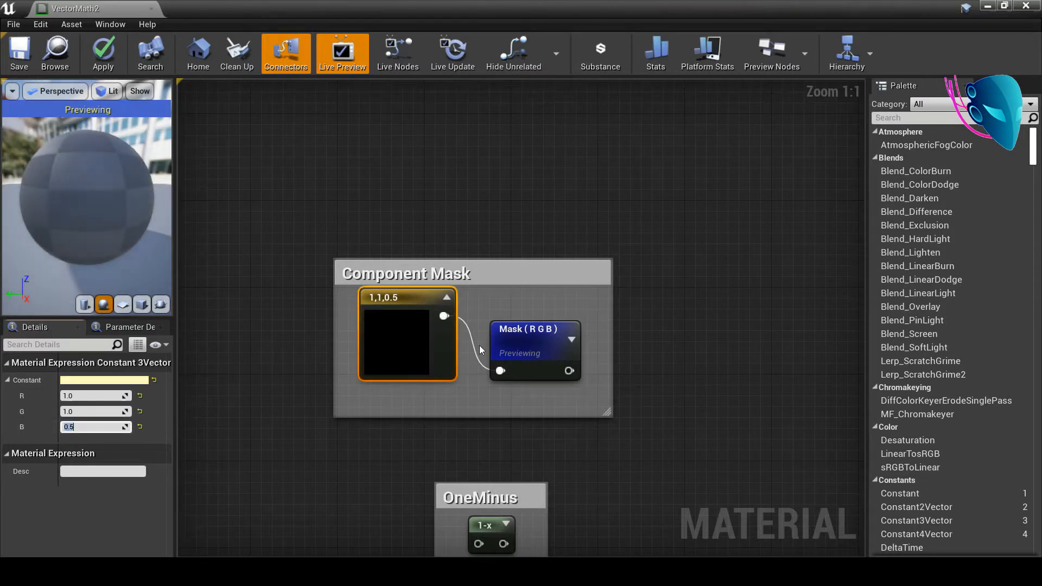
- Move the 1,1,0.5 constant node farther from the Mask node within the comment box
right_click(385, 350)
click(372, 378)
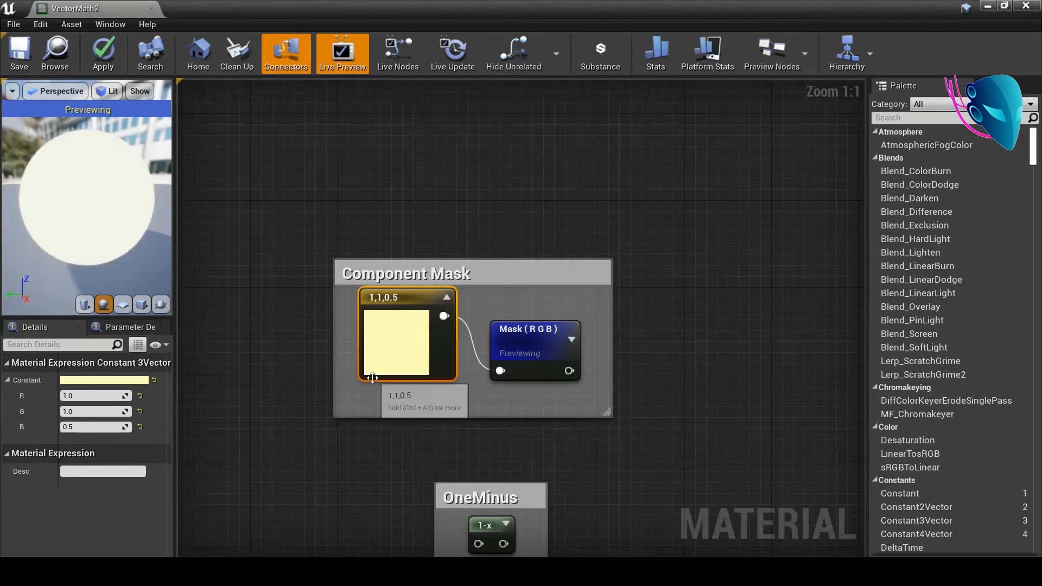
drag(411, 360, 392, 361)
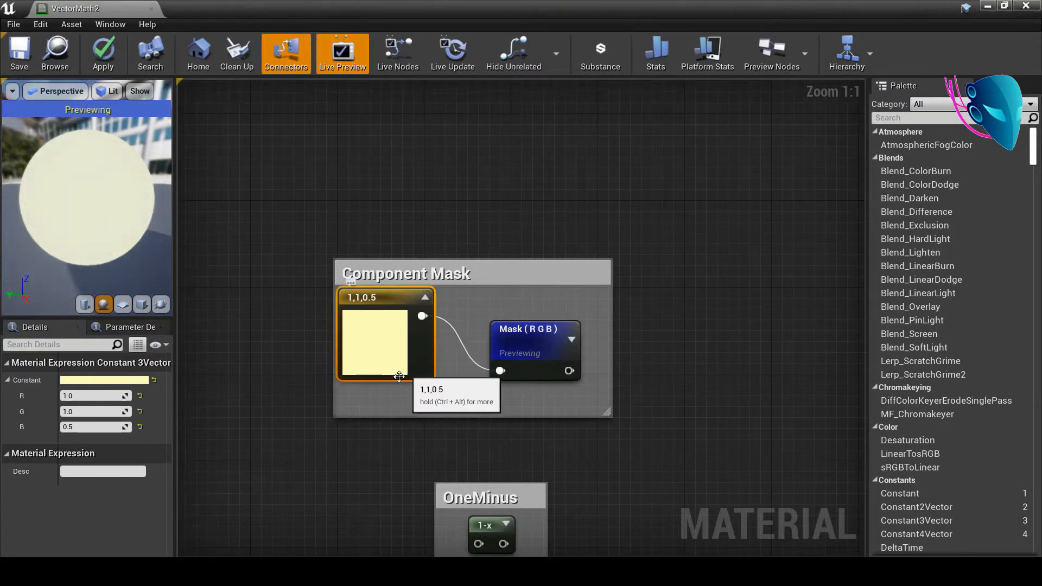
- Disable the B channel on the previewed Mask node, keeping only R and G
click(525, 343)
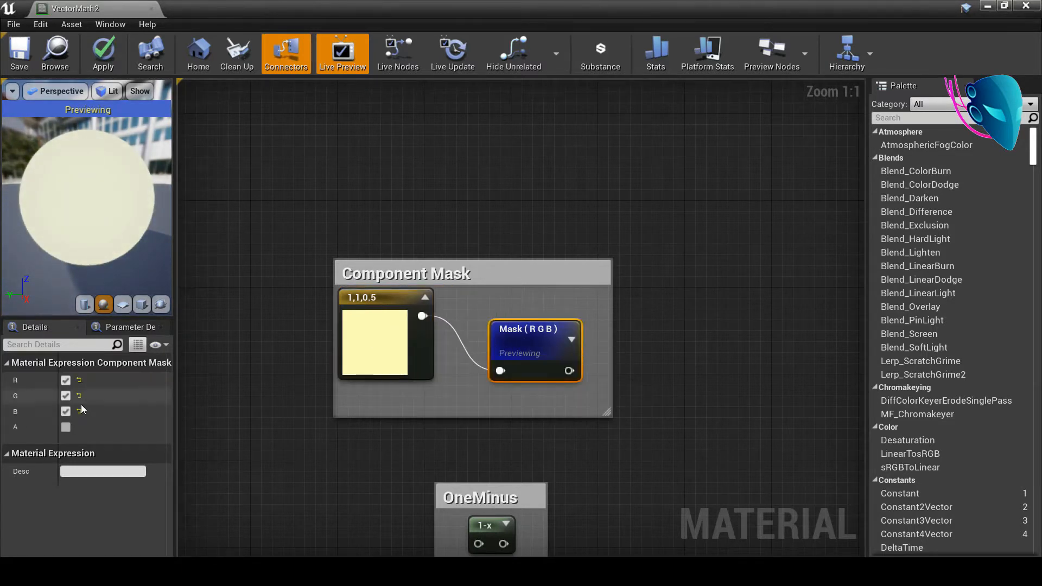
click(66, 411)
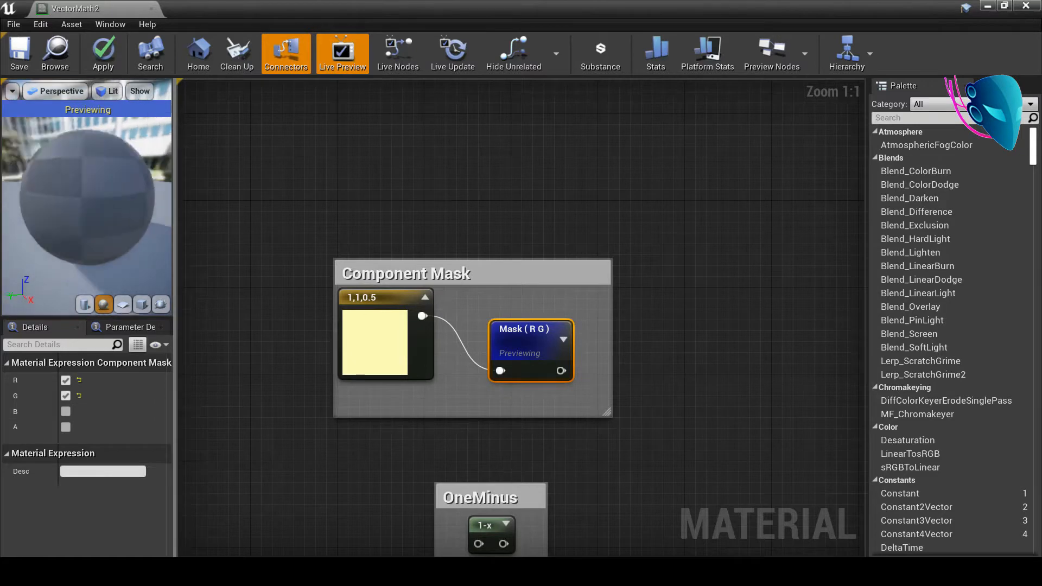
drag(99, 228, 98, 229)
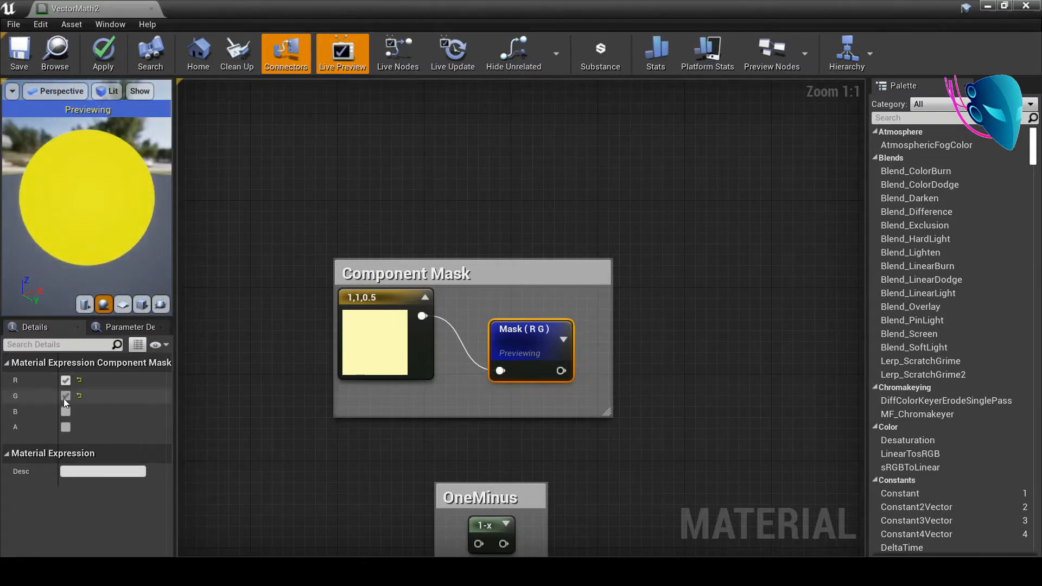
- Locate the OneMinus node in the graph, then switch to the Unreal Engine Math Expressions page in Chrome and go to its OneMinus entry
scroll(553, 373, down, 3)
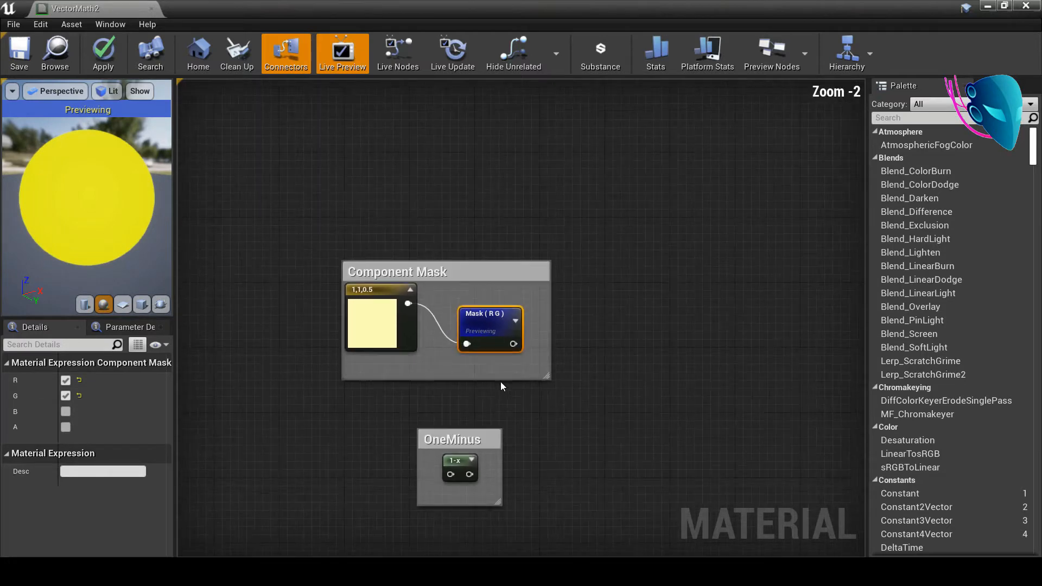
scroll(545, 402, up, 3)
right_drag(469, 399, 506, 356)
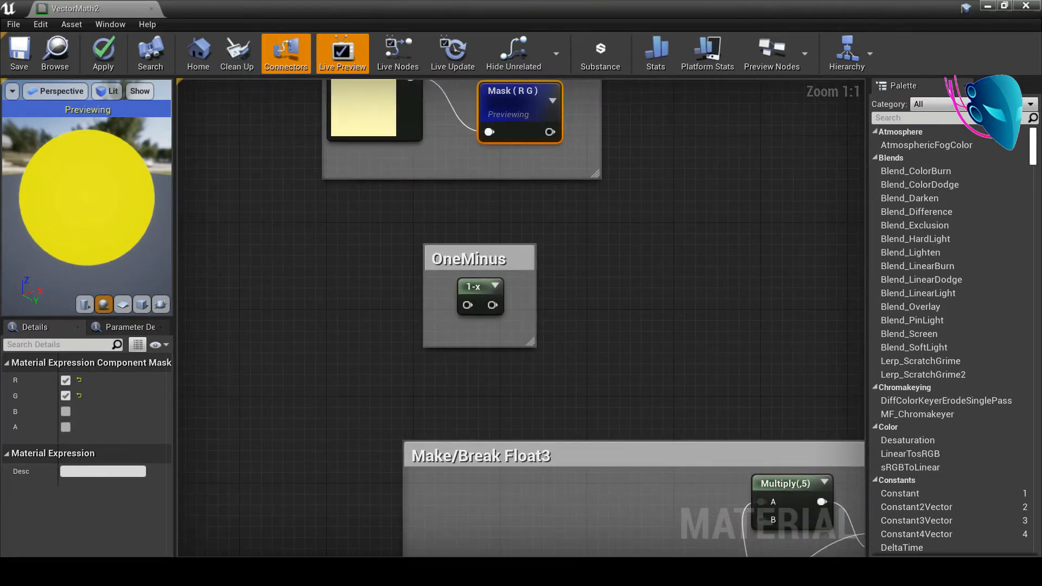
click(418, 510)
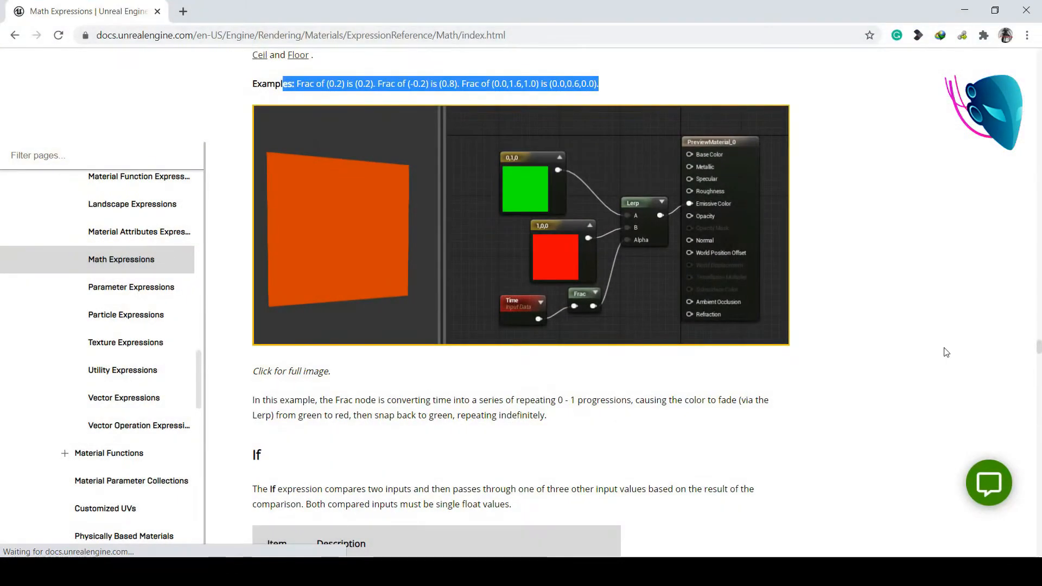
scroll(946, 352, up, 20)
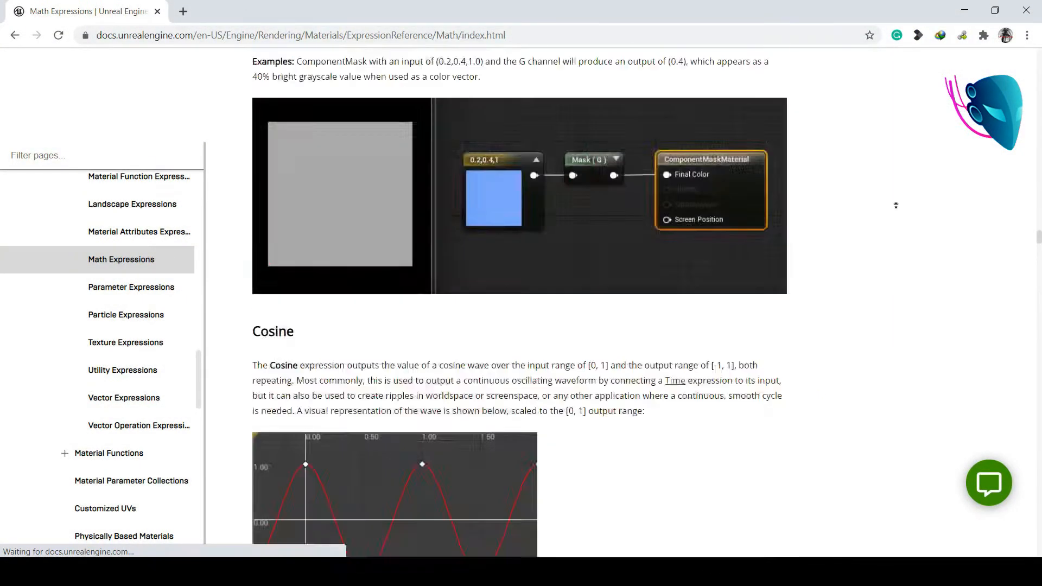
scroll(896, 205, up, 20)
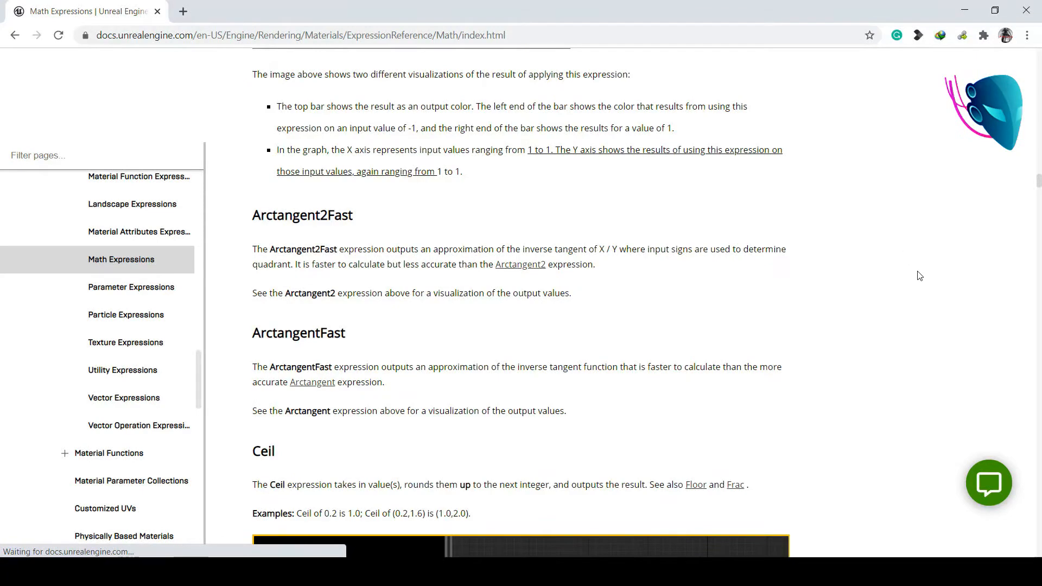
scroll(919, 275, up, 20)
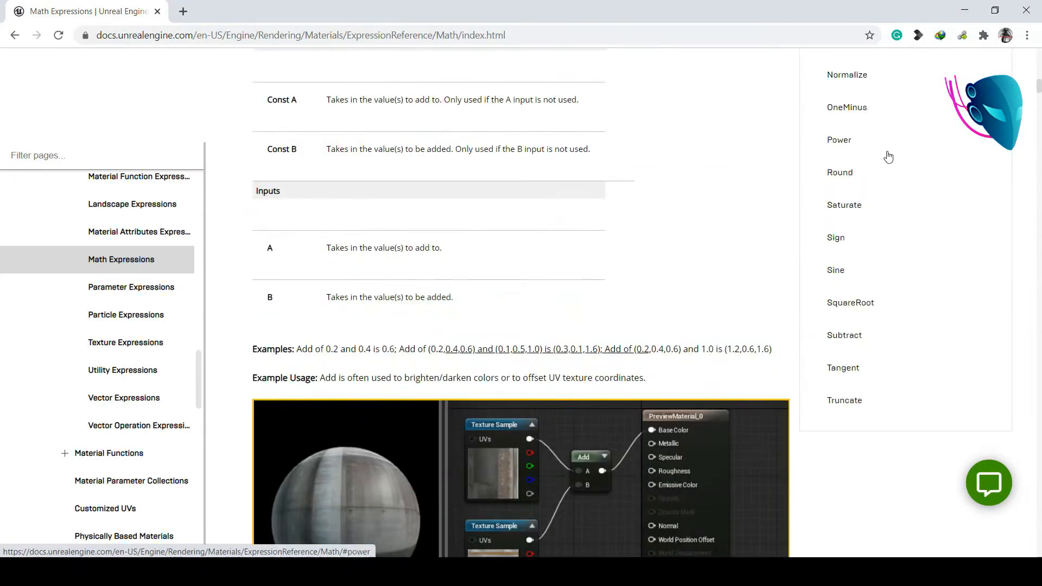
scroll(895, 206, up, 12)
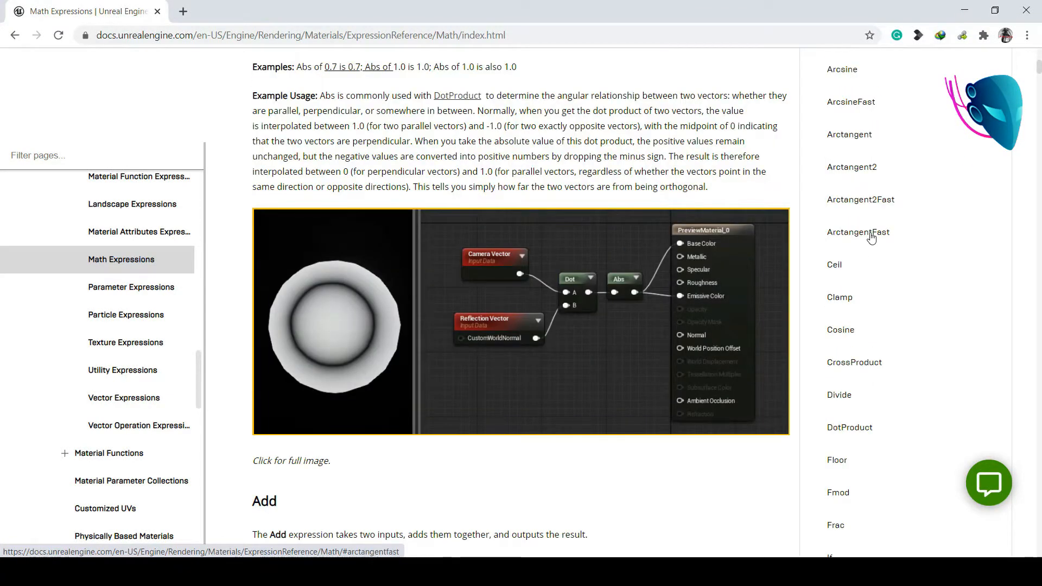
scroll(874, 249, up, 6)
scroll(872, 250, down, 10)
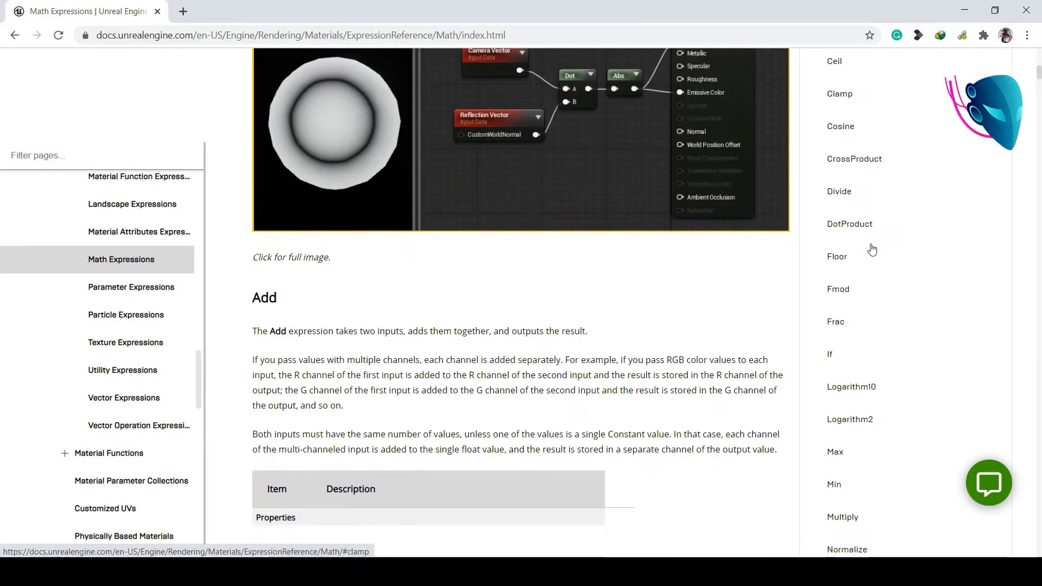
scroll(872, 240, down, 4)
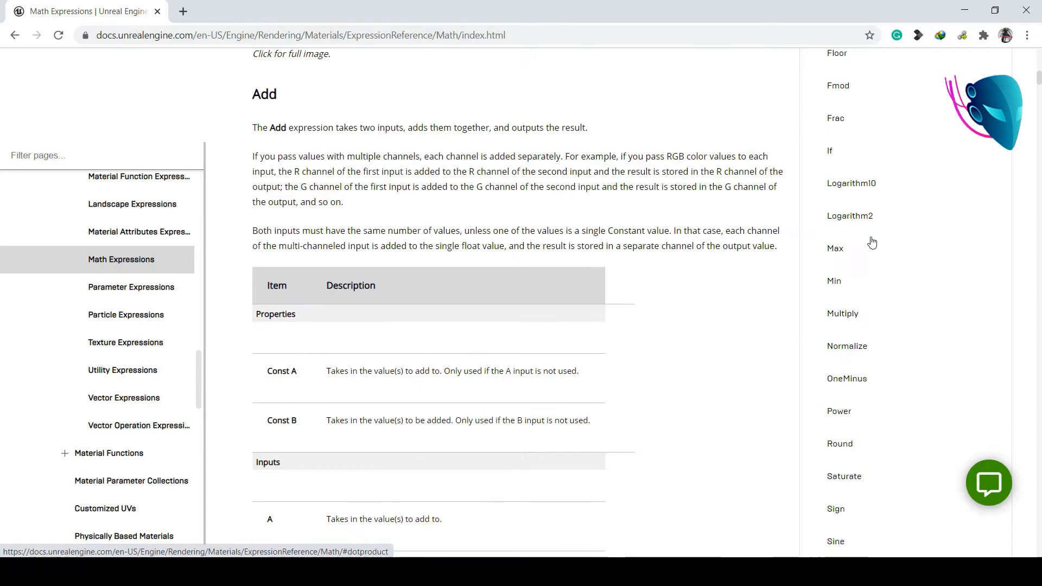
click(840, 379)
- Examine the OneMinus description and examples in the documentation, and switch back to the VectorMath2 material in Unreal Editor
scroll(673, 280, up, 10)
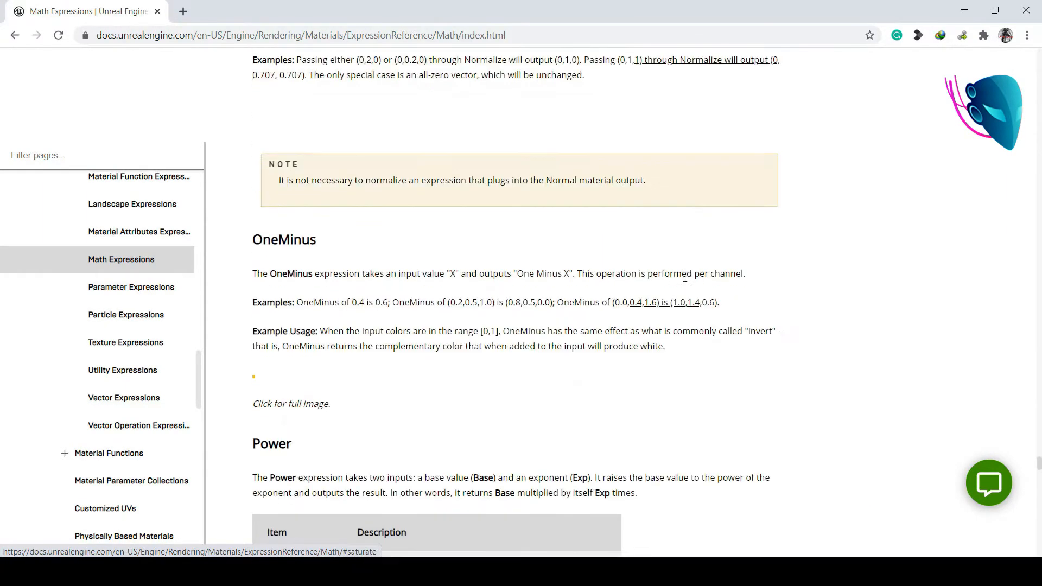
scroll(681, 274, up, 8)
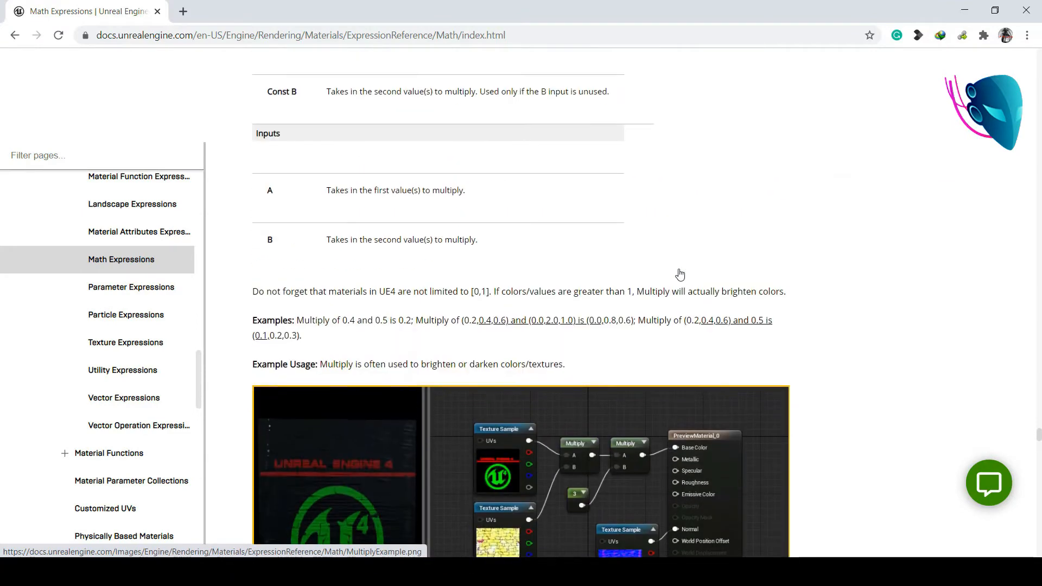
scroll(686, 277, up, 3)
scroll(795, 391, down, 10)
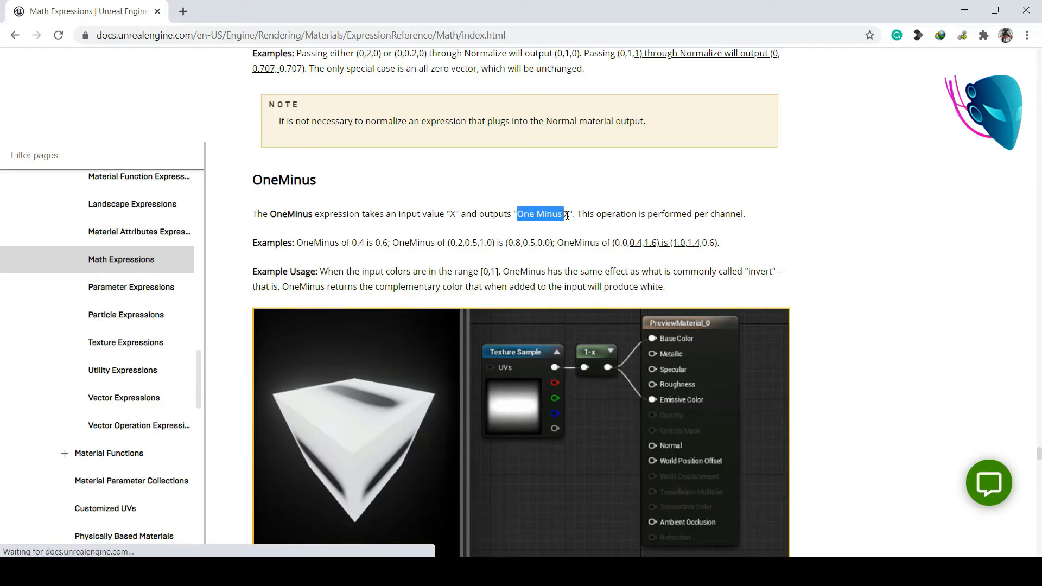
click(572, 225)
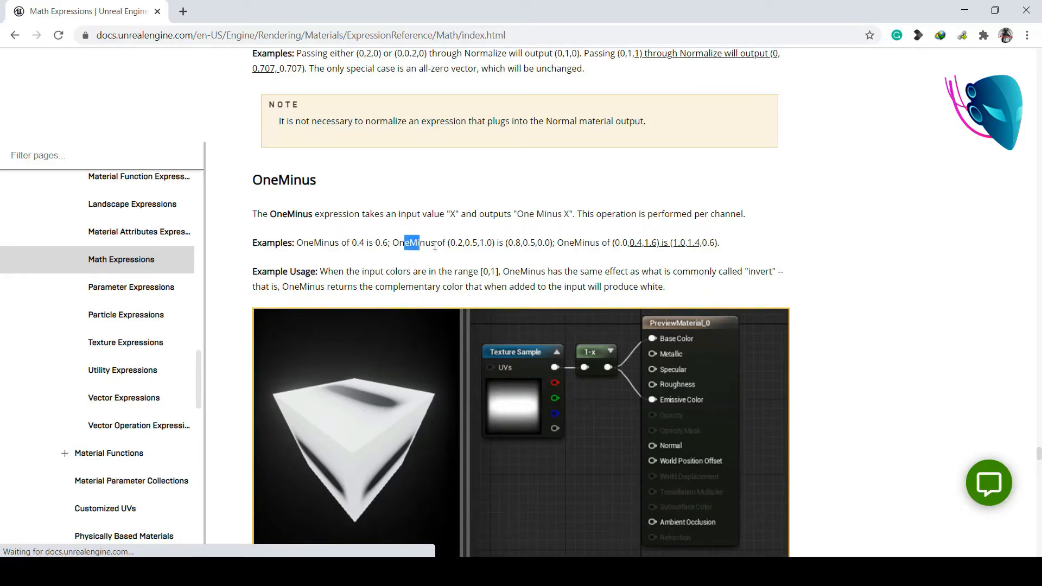
drag(435, 246, 747, 254)
click(752, 254)
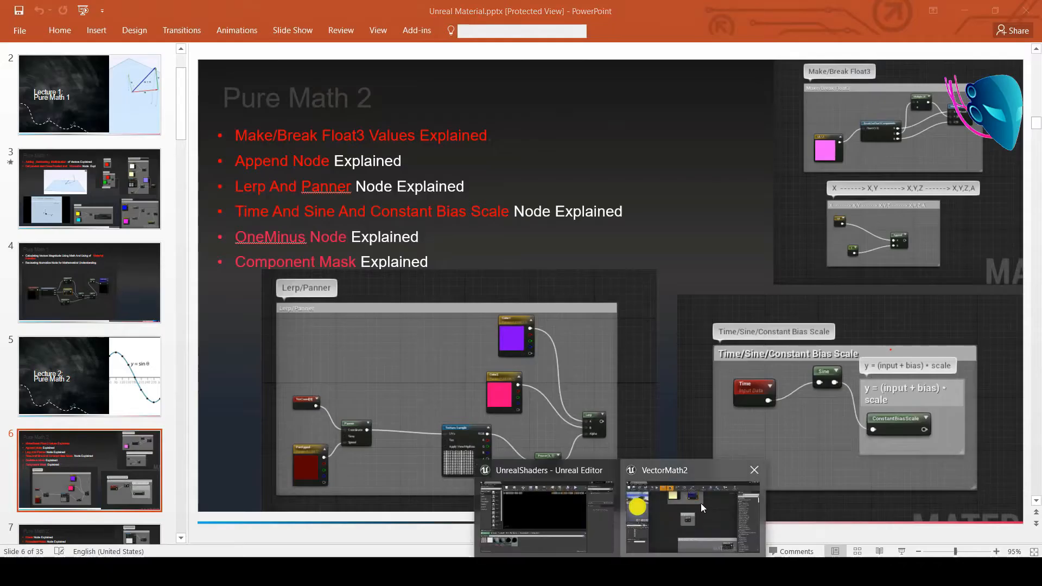
click(701, 503)
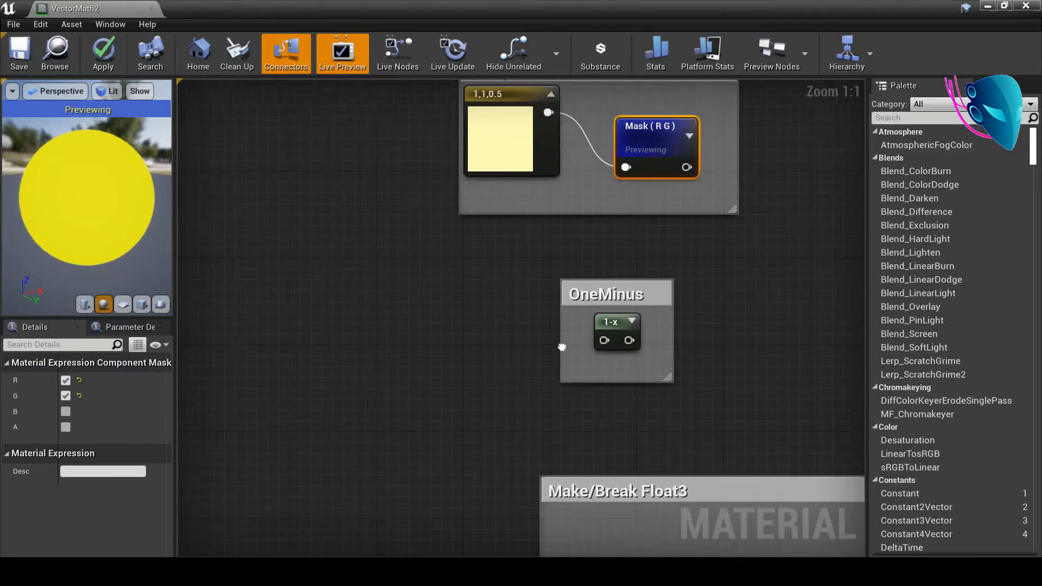
- Add a Constant node beside the OneMinus comment box and connect its output to the 1-x node's input
scroll(579, 351, up, 1)
mouse_move(562, 347)
right_down()
mouse_move(590, 346)
mouse_move(574, 359)
right_up()
click(439, 314)
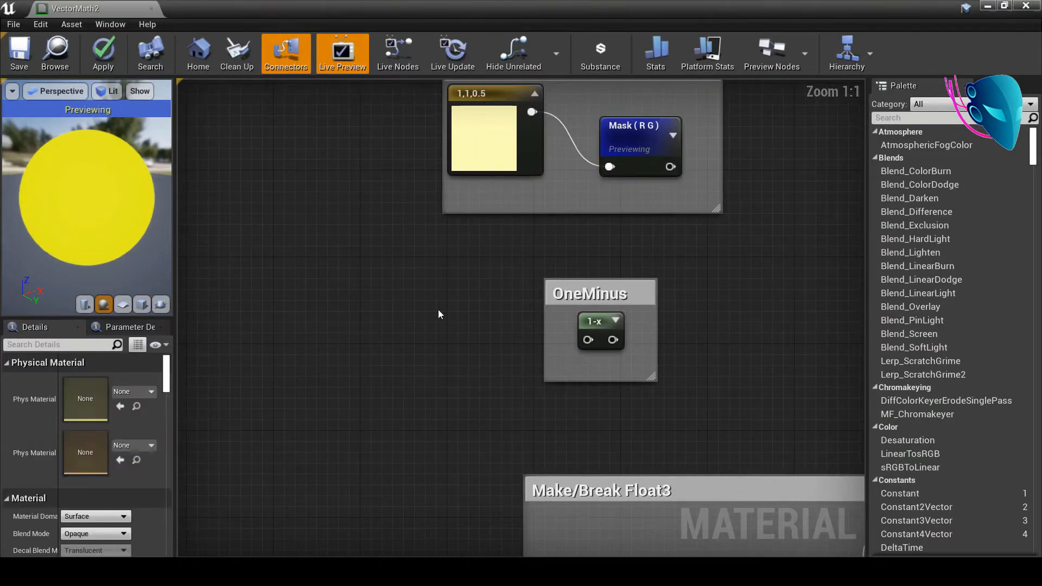
click(444, 279)
drag(471, 308, 587, 342)
right_drag(537, 365, 509, 363)
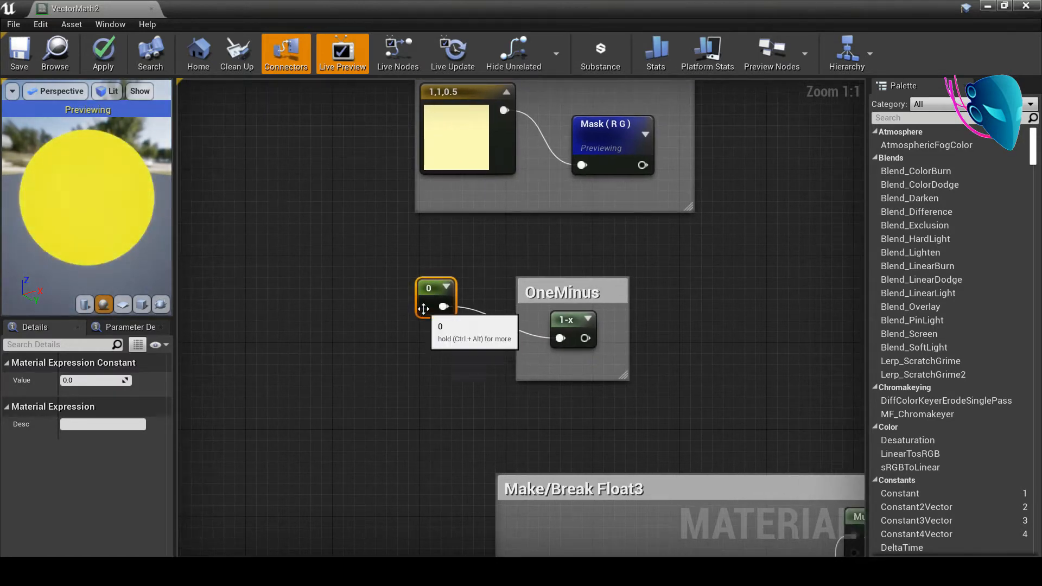
- Set the value of the Constant node feeding the 1-x node to 0.1
drag(100, 380, 98, 381)
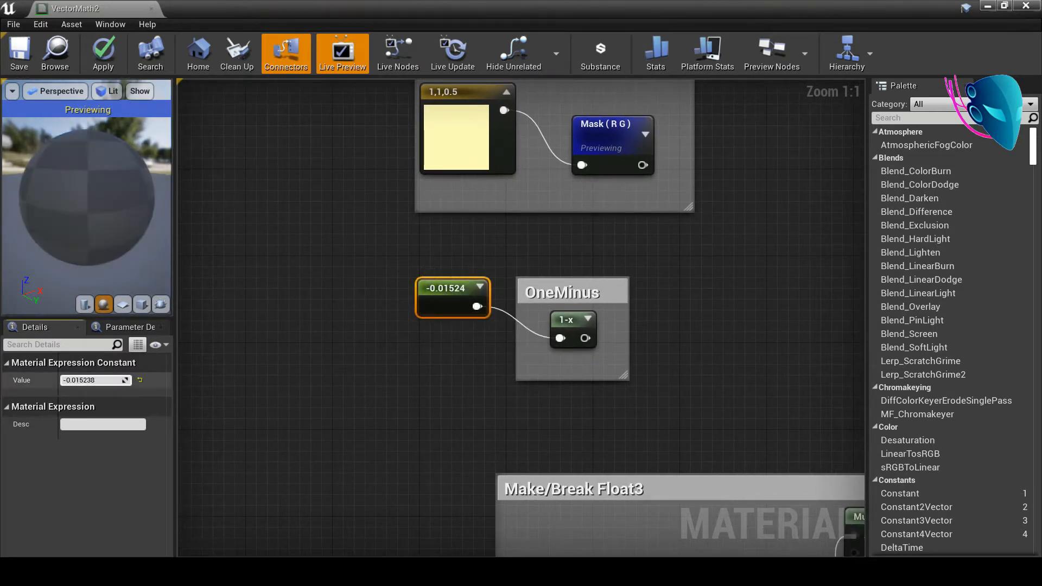
click(100, 382)
text(0)
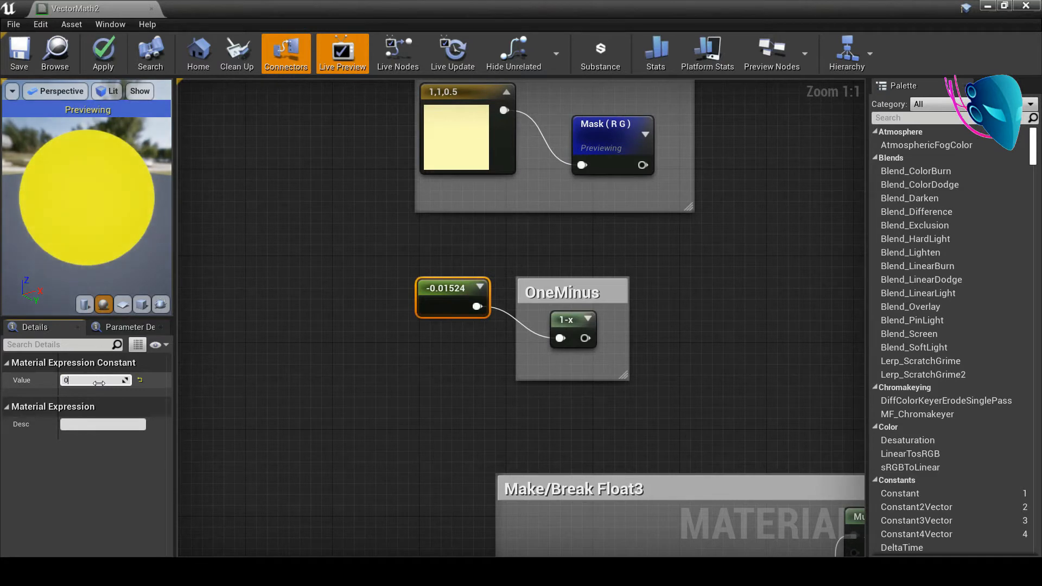
text(.1)
key(Return)
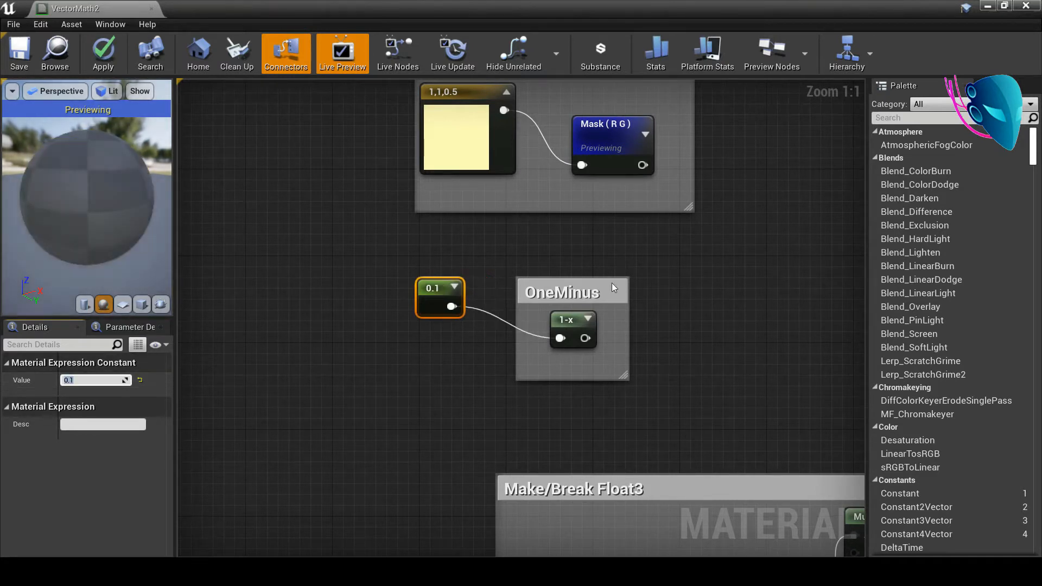
- Add a DebugScalarValues node beside the OneMinus comment box and connect the 1-x output to its Number input
right_click(712, 308)
text(debu)
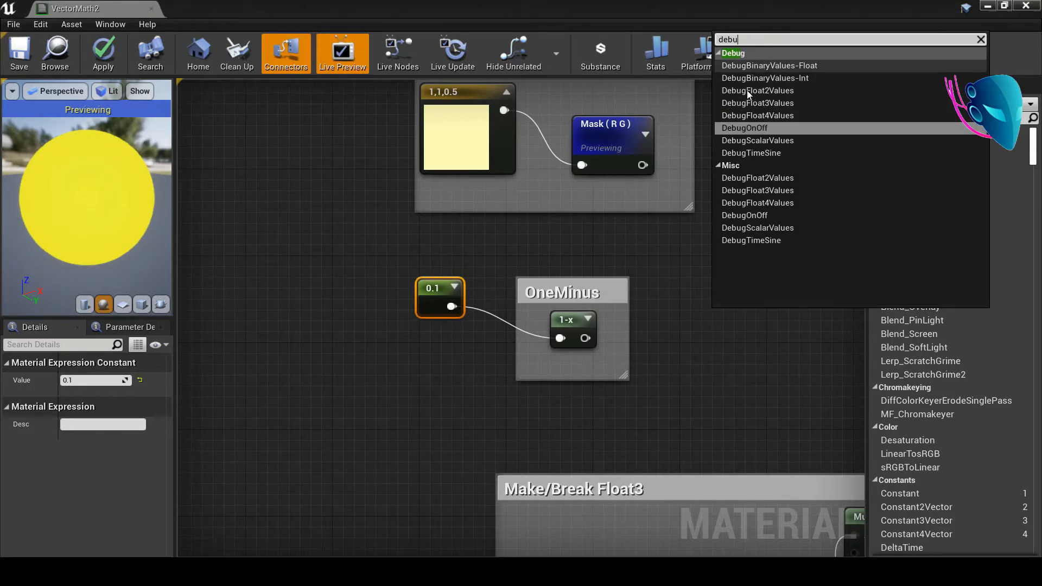
click(772, 141)
drag(586, 338, 722, 335)
- Preview the DebugScalarValues node in the viewport, switching the preview mesh to a cube so the whole number can be read
right_click(748, 315)
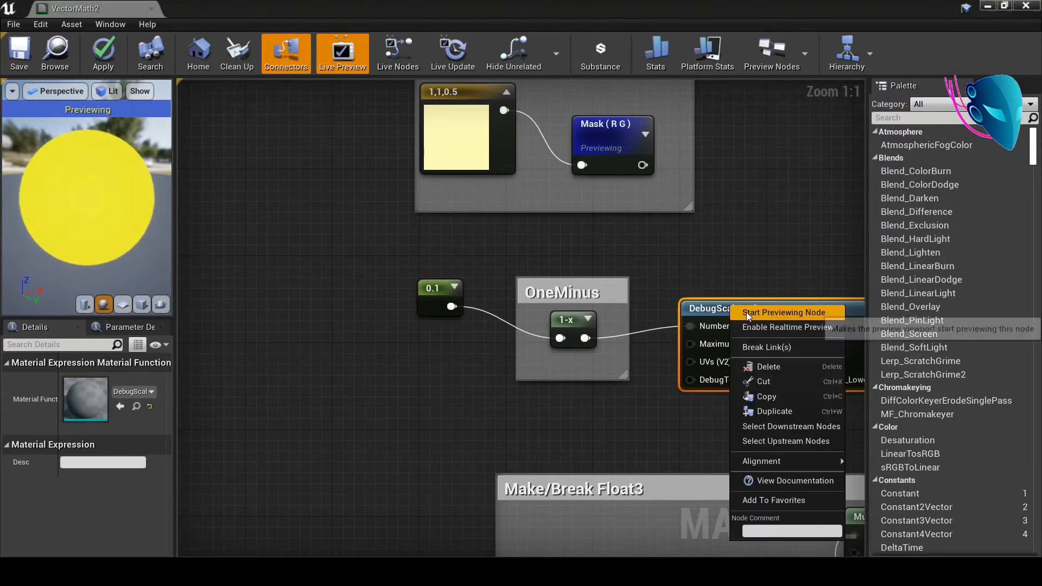
click(752, 312)
scroll(120, 207, up, 3)
drag(116, 220, 163, 223)
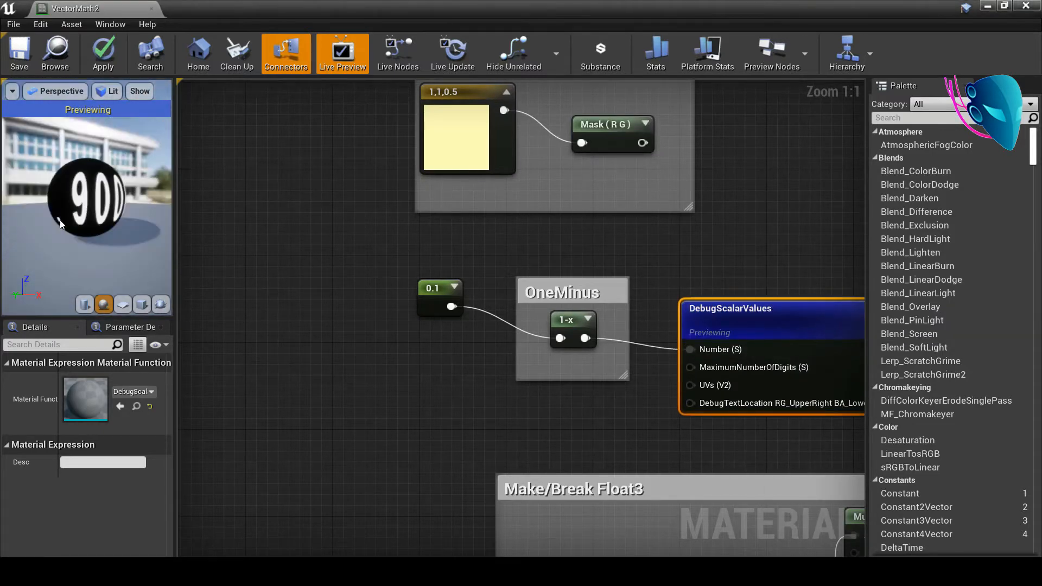
mouse_move(60, 220)
mouse_down()
mouse_move(87, 221)
mouse_move(57, 216)
mouse_move(82, 216)
mouse_move(72, 221)
mouse_up()
click(140, 308)
scroll(44, 215, up, 5)
scroll(65, 224, down, 3)
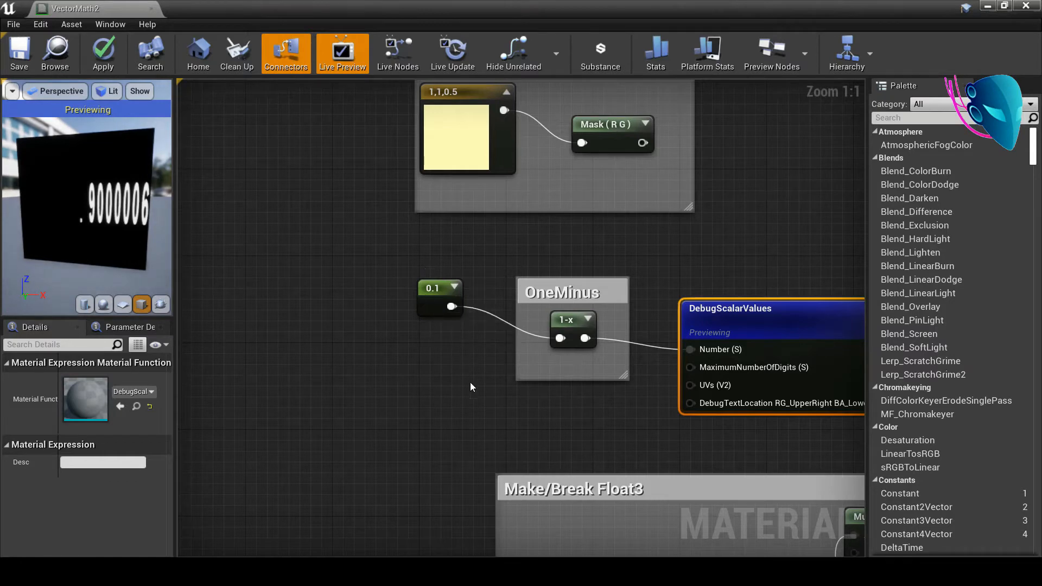
- Reposition the BreakOutFloat3Components node and the 1,0.1,1 constant in the Make/Break Float3 comment box, leaving a clear gap between them
right_drag(470, 384, 450, 381)
right_drag(378, 357, 336, 316)
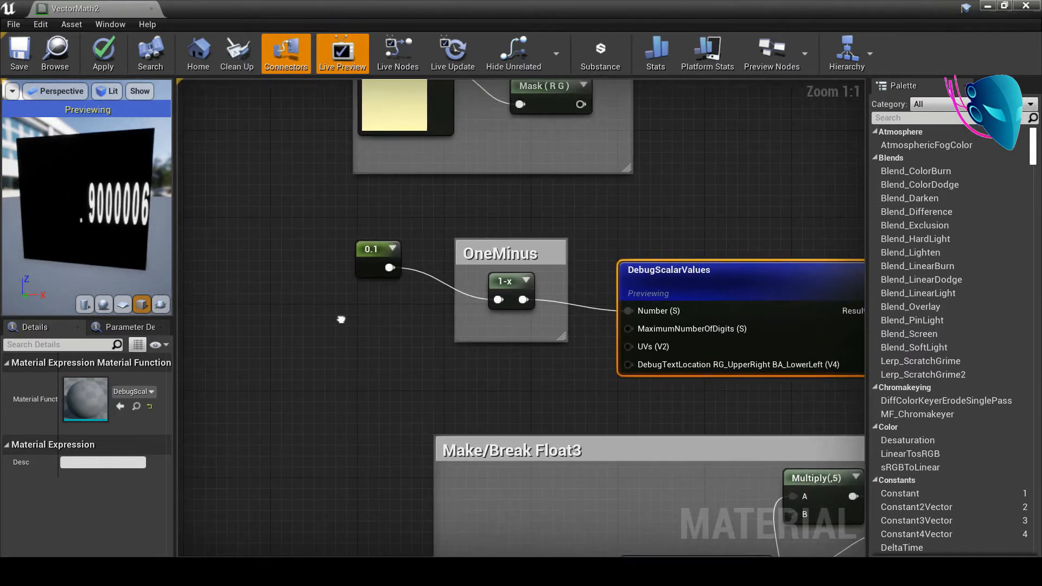
scroll(357, 333, down, 1)
right_drag(408, 457, 359, 232)
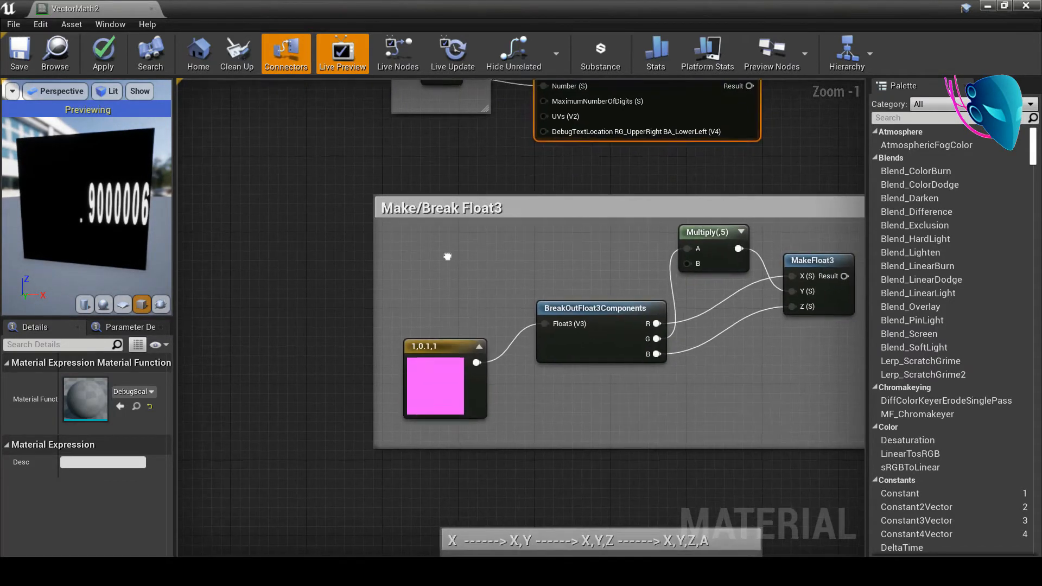
right_drag(449, 255, 375, 216)
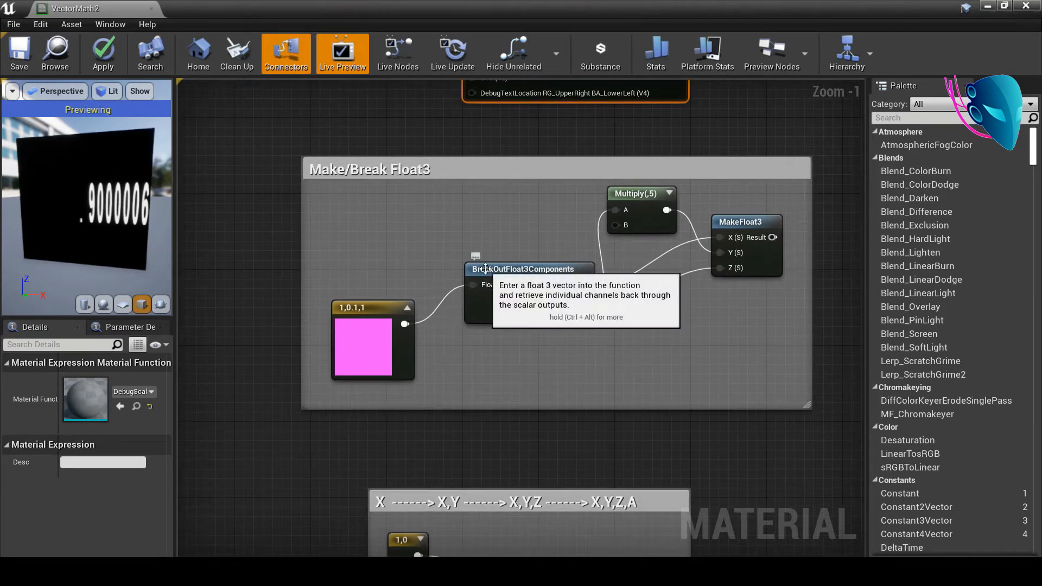
drag(490, 281, 480, 279)
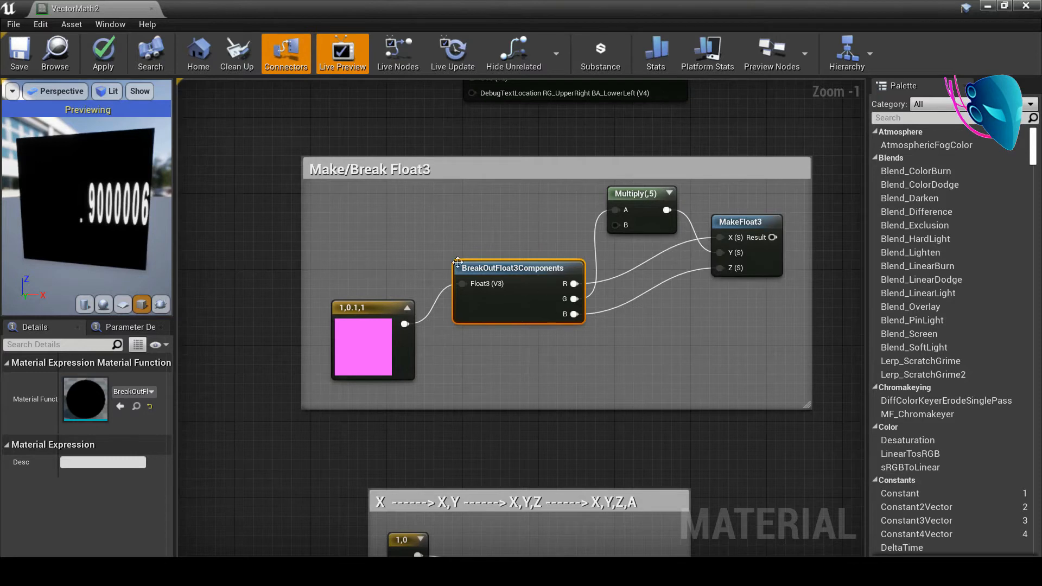
drag(548, 261, 492, 253)
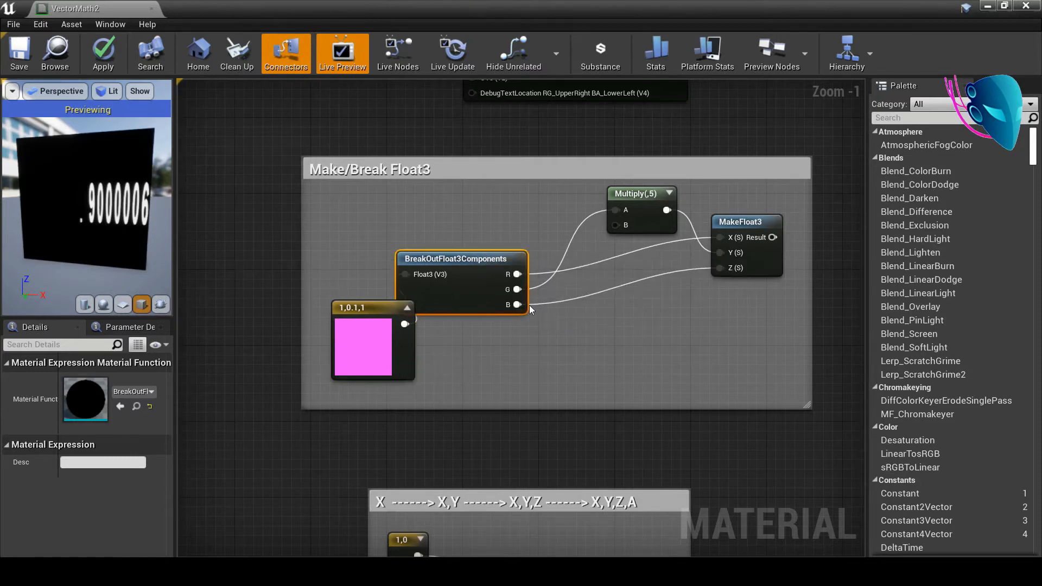
drag(529, 305, 558, 296)
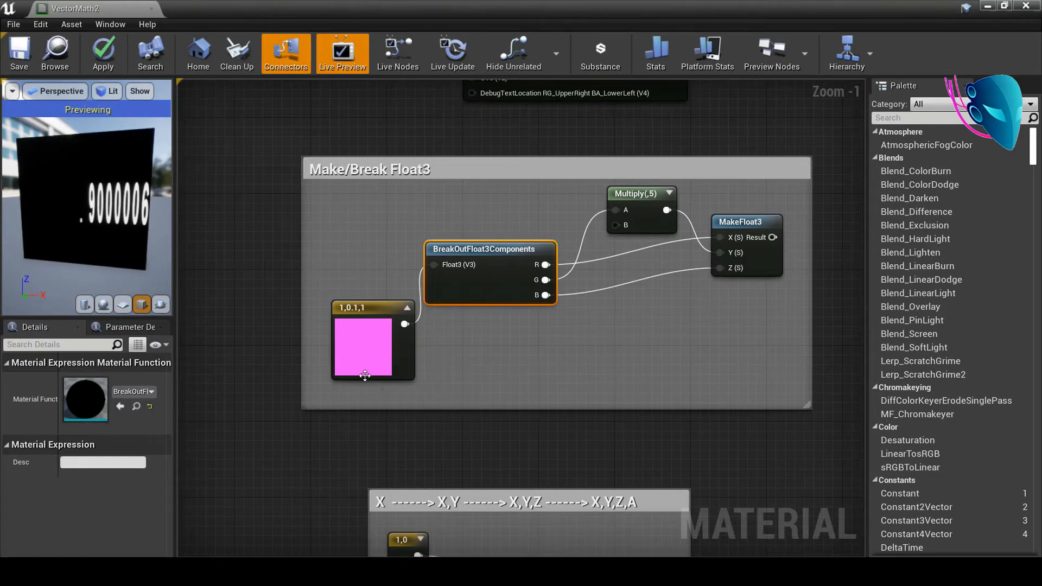
drag(360, 356, 348, 355)
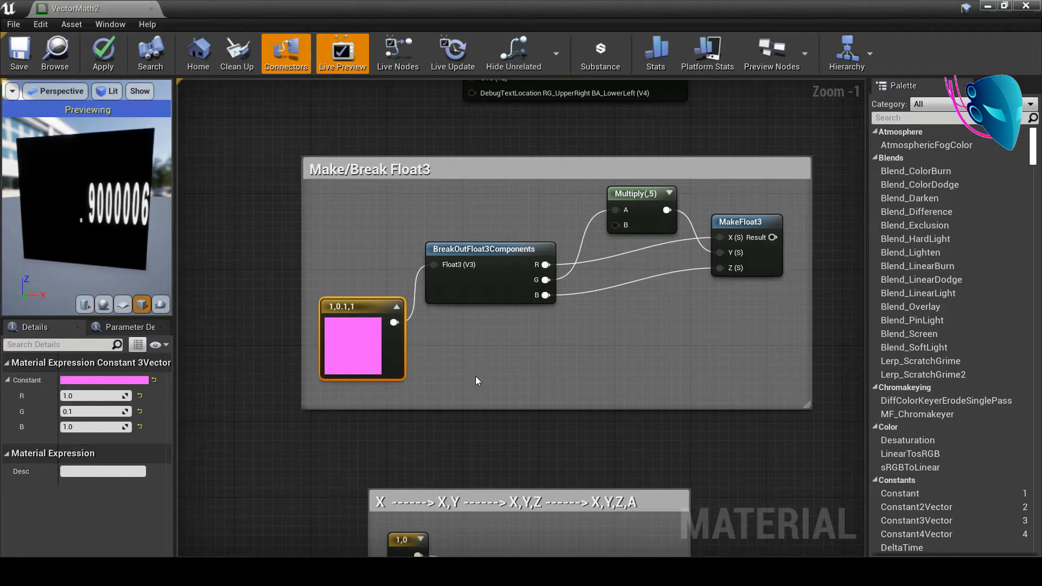
scroll(477, 372, up, 1)
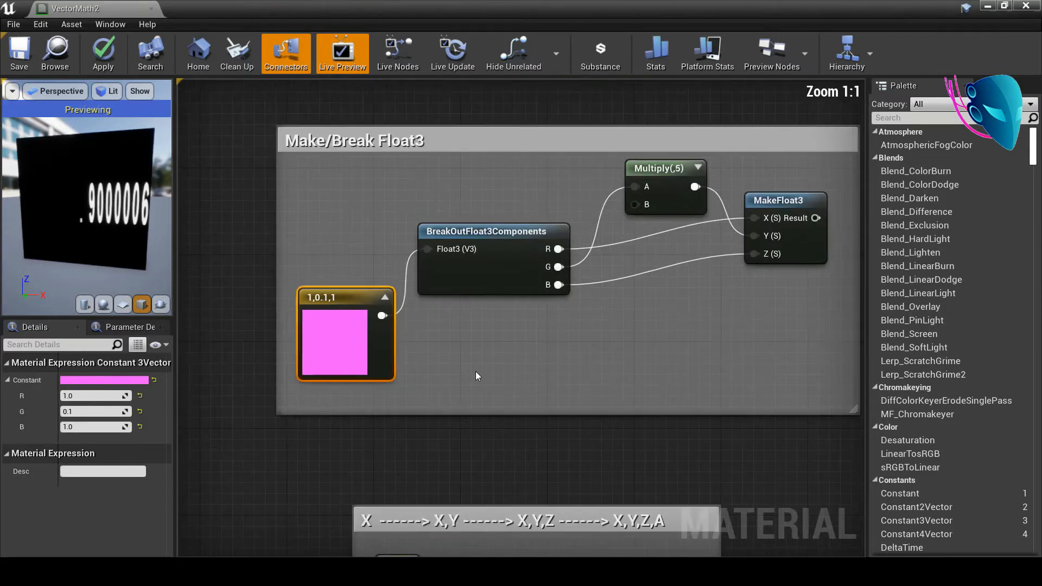
drag(476, 240, 497, 273)
drag(361, 332, 350, 333)
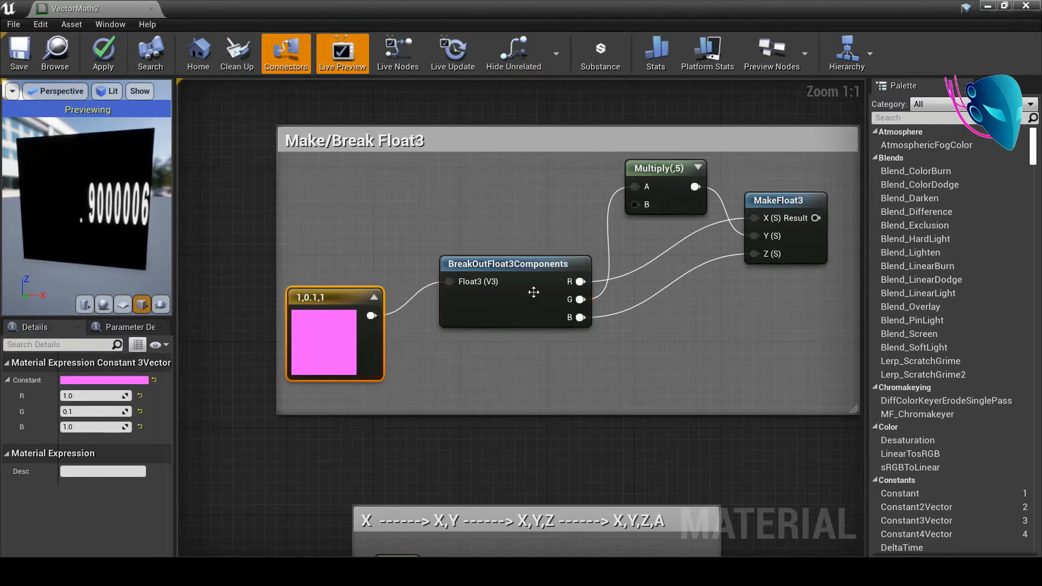
- Move the MakeFloat3 node level with BreakOutFloat3Components and shift the Multiply node slightly away from it
right_drag(523, 347, 424, 358)
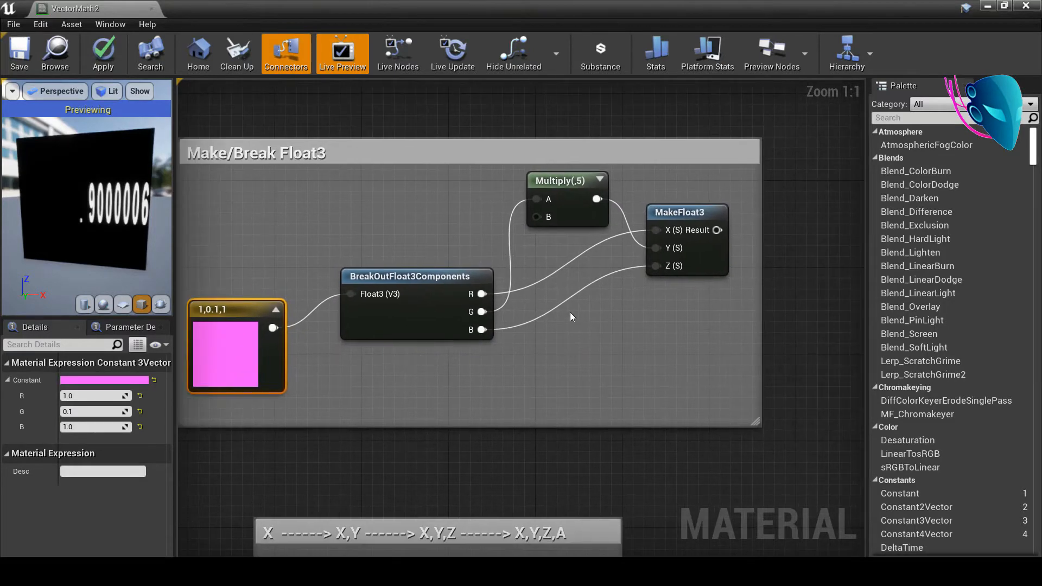
right_drag(599, 347, 559, 384)
drag(636, 251, 642, 342)
drag(538, 233, 525, 231)
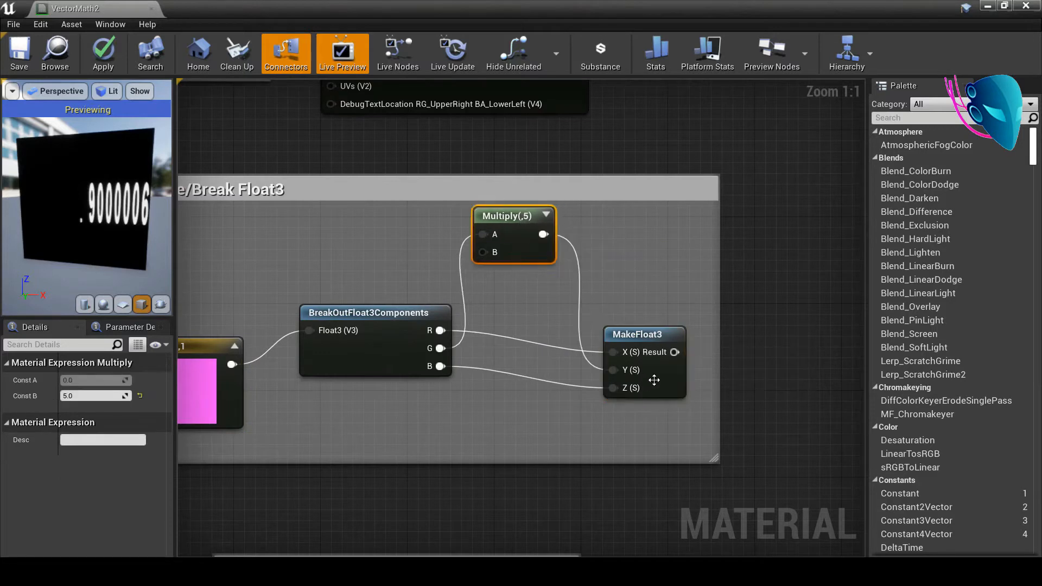
drag(630, 323, 609, 301)
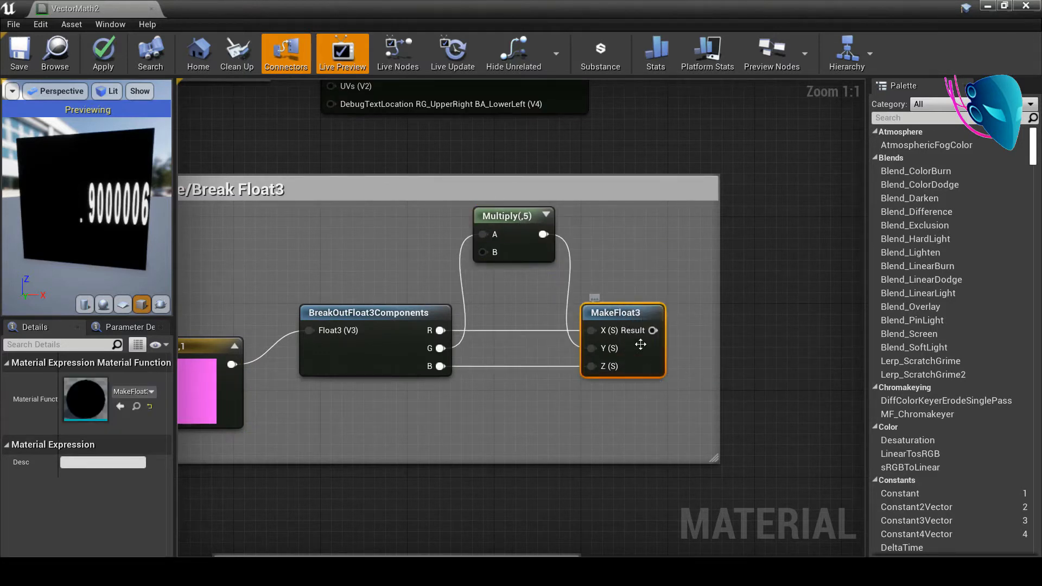
- Add another MakeFloat function node outside the Make/Break Float3 comment box, and delete it
right_click(818, 337)
text(m)
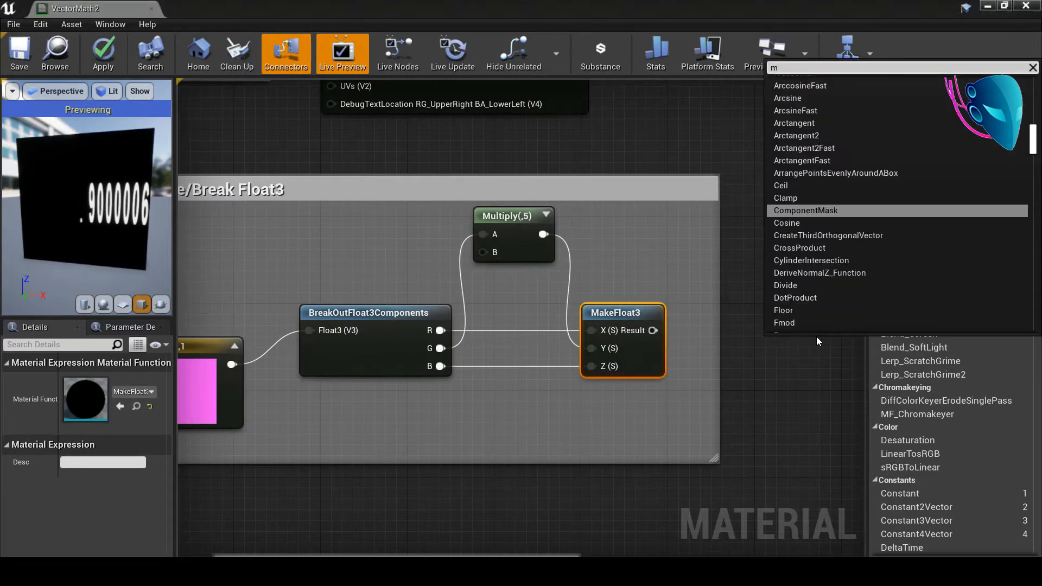
text(ake)
click(789, 197)
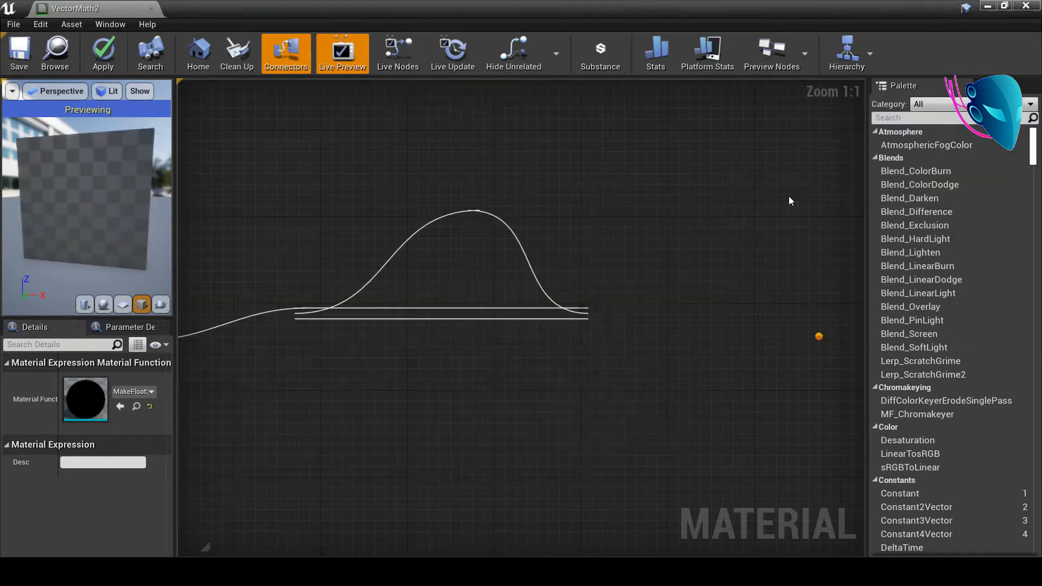
drag(839, 348, 763, 321)
key(Delete)
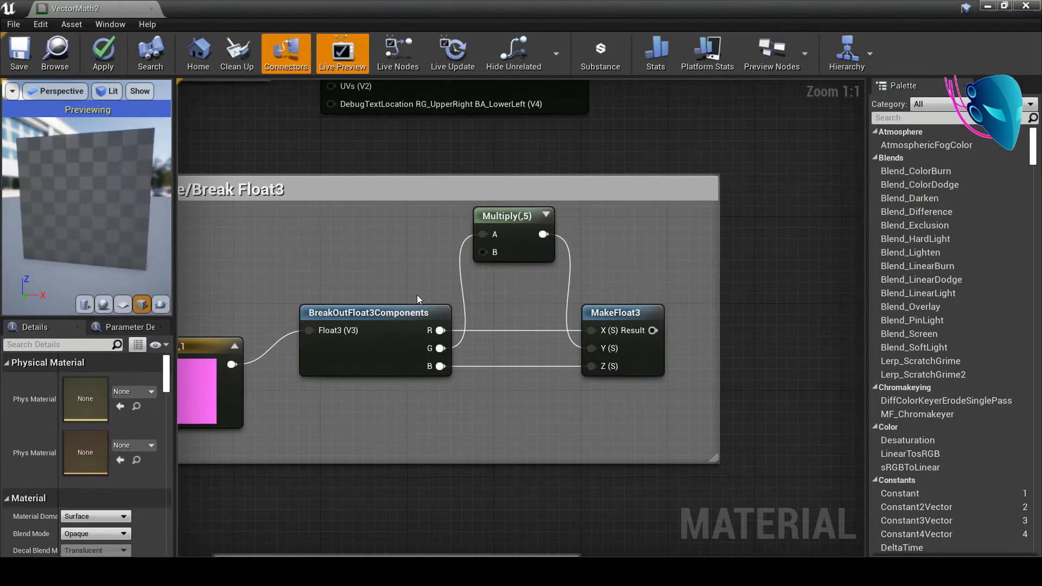
- Align BreakOutFloat3Components between the 1,0.1,1 constant and MakeFloat3, nudge the Multiply node toward it, and select MakeFloat3
drag(378, 318, 400, 296)
right_drag(342, 355, 459, 289)
click(319, 330)
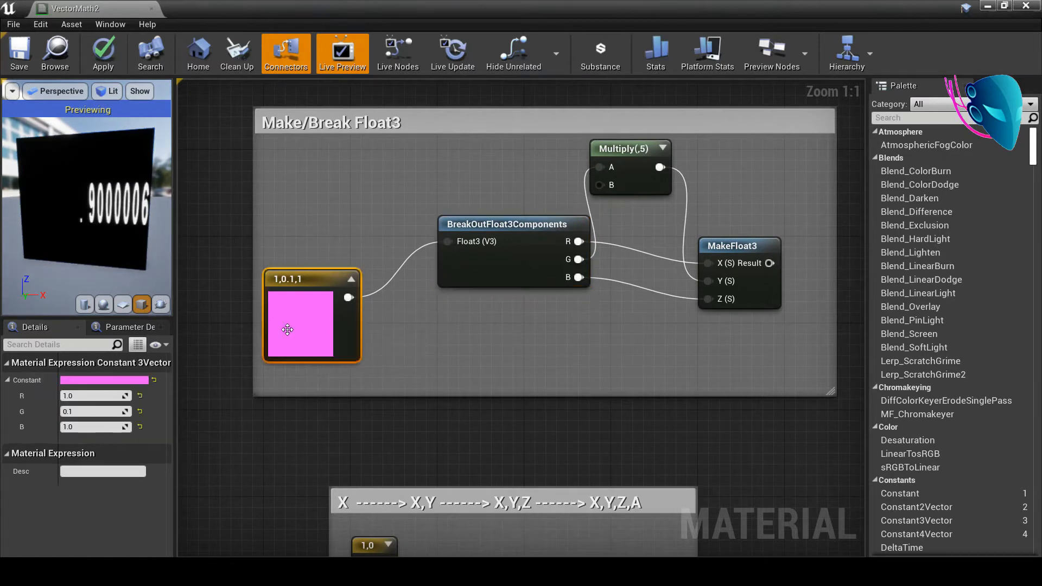
drag(475, 247, 442, 241)
drag(620, 179, 609, 179)
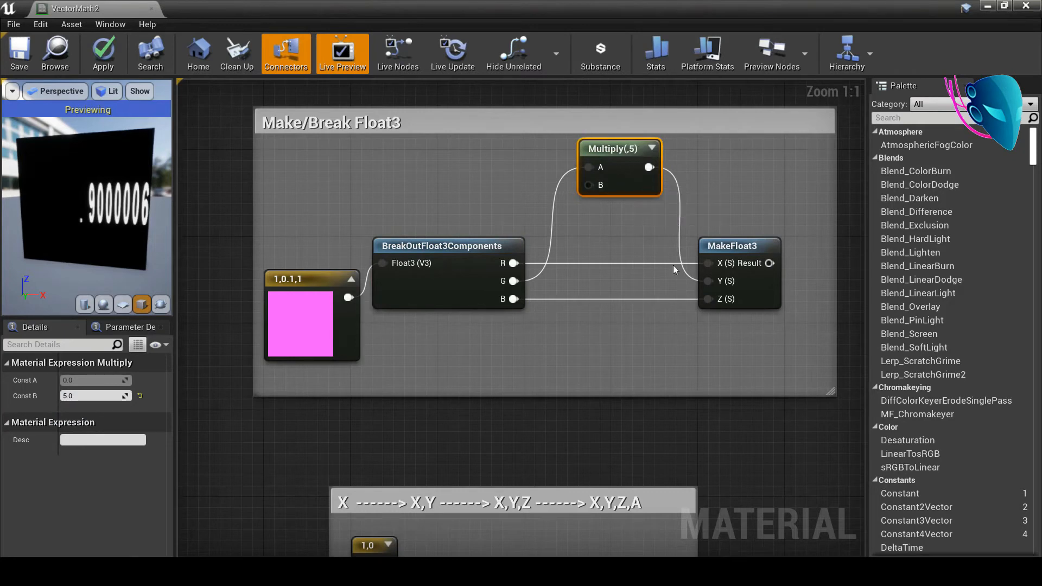
right_drag(674, 267, 604, 299)
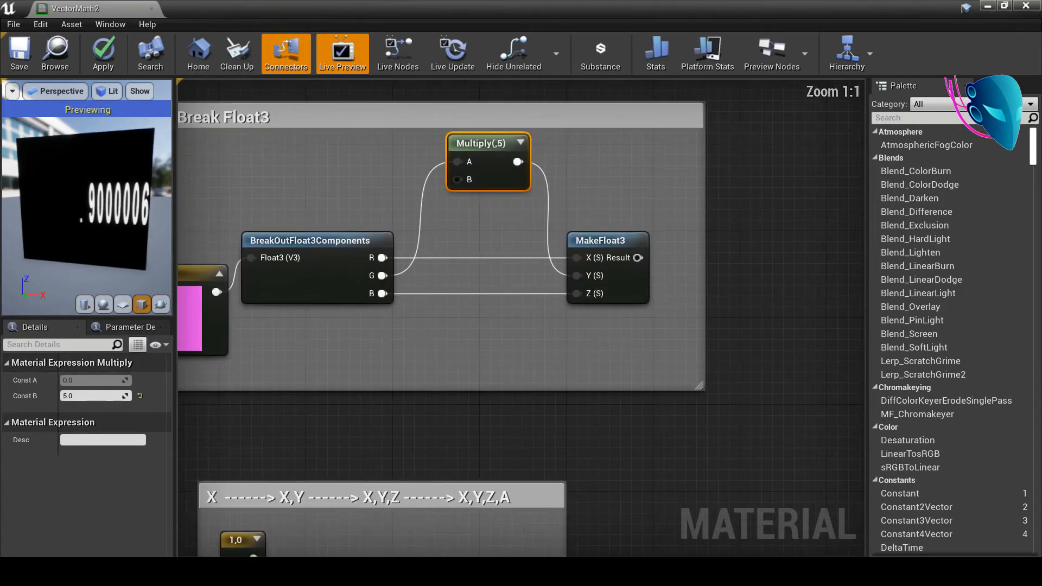
right_drag(577, 218, 595, 200)
click(654, 223)
- Move the 1 constant under the 1,0 constant and bring the Append node closer in the X to X,Y,Z,A comment box
scroll(562, 301, down, 2)
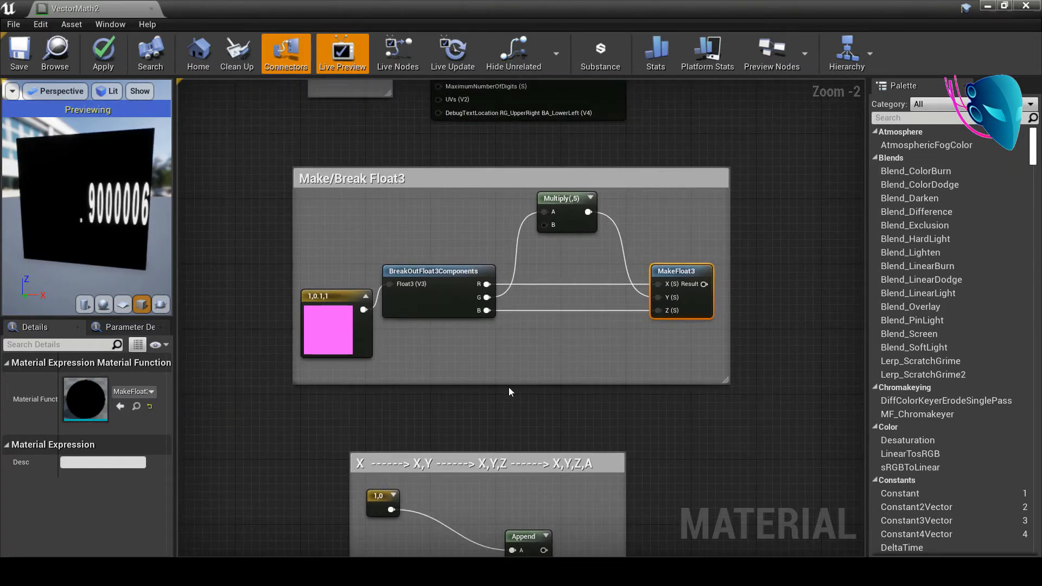
right_drag(526, 425, 536, 325)
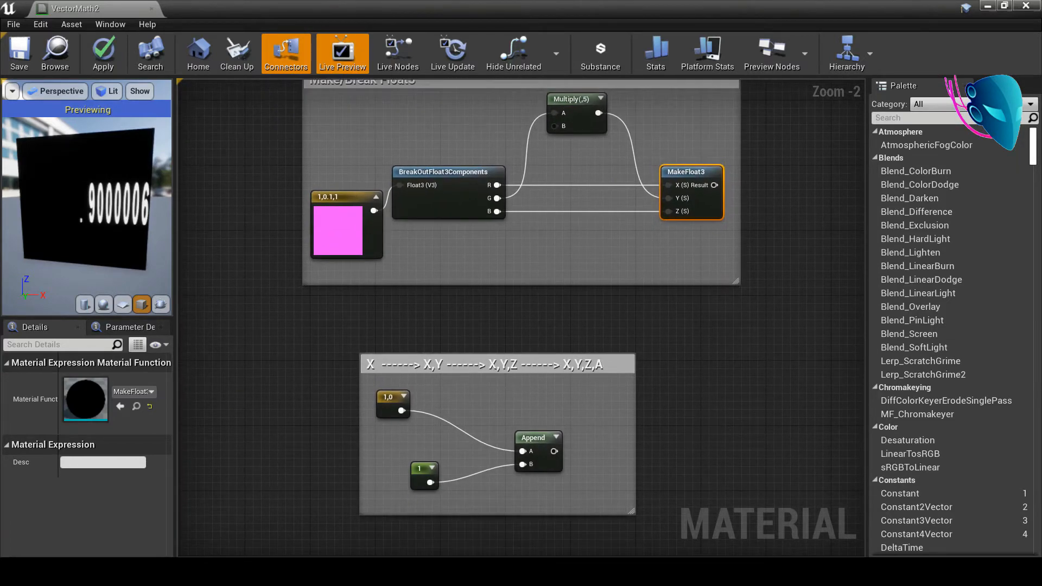
scroll(538, 335, down, 1)
scroll(520, 431, up, 1)
right_drag(519, 432, 538, 389)
scroll(507, 399, up, 2)
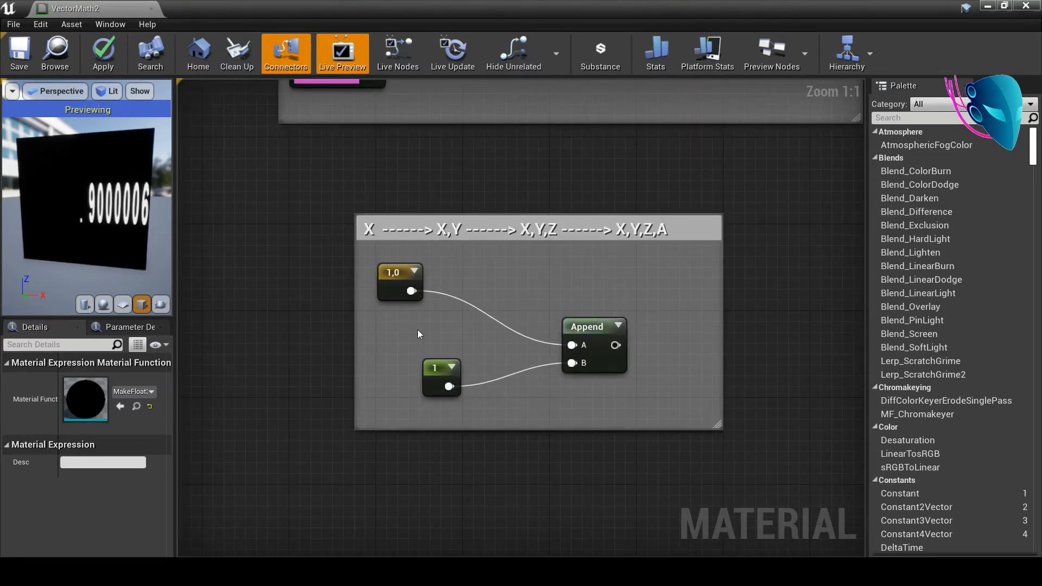
drag(447, 385, 396, 374)
click(413, 370)
right_drag(397, 378, 328, 362)
drag(500, 314, 457, 313)
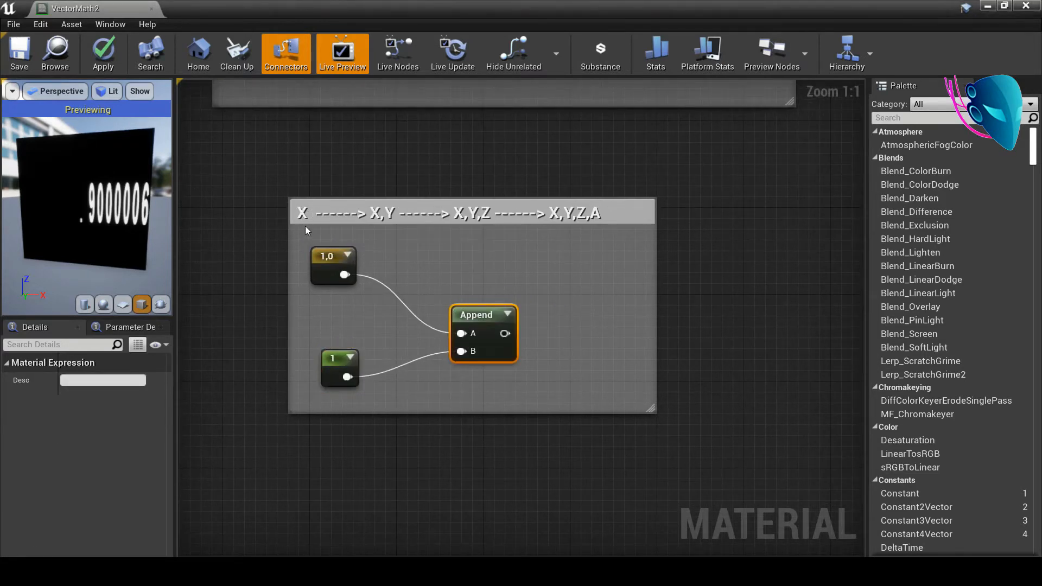
- Inspect the 1,0 and 1 constants, and move the Append node up beside the 1,0 constant
click(330, 267)
click(330, 368)
right_drag(572, 349, 487, 348)
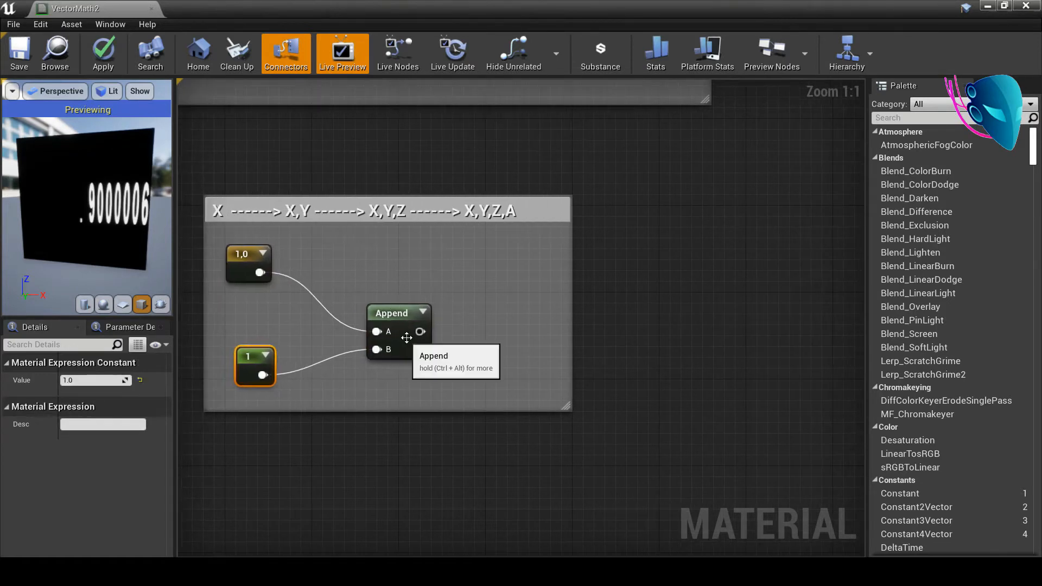
right_click(544, 320)
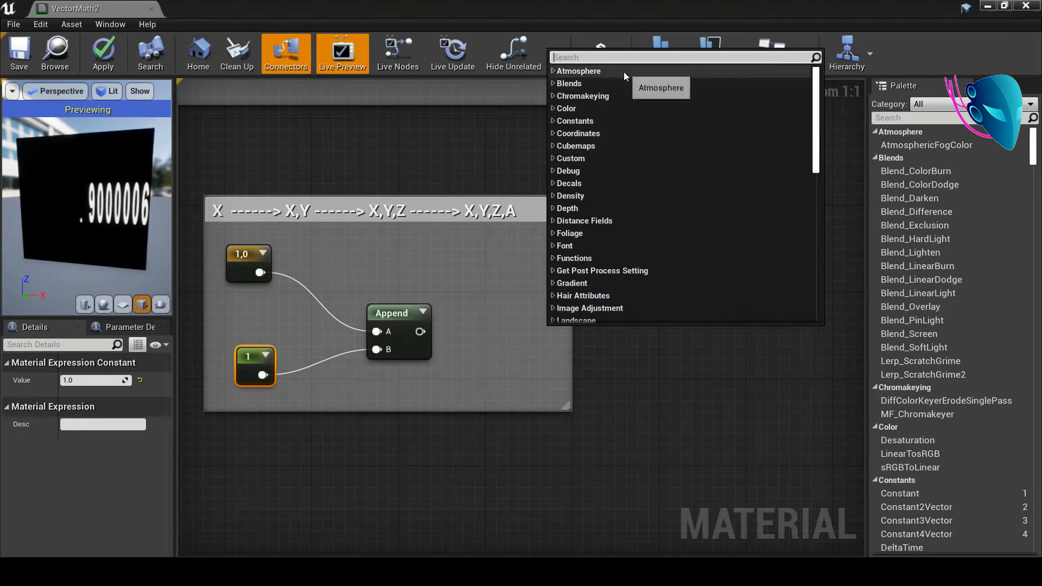
click(390, 306)
drag(383, 285, 370, 233)
- Add a second AppendVector node from Vector Ops next to the existing Append node
right_click(489, 316)
text(app)
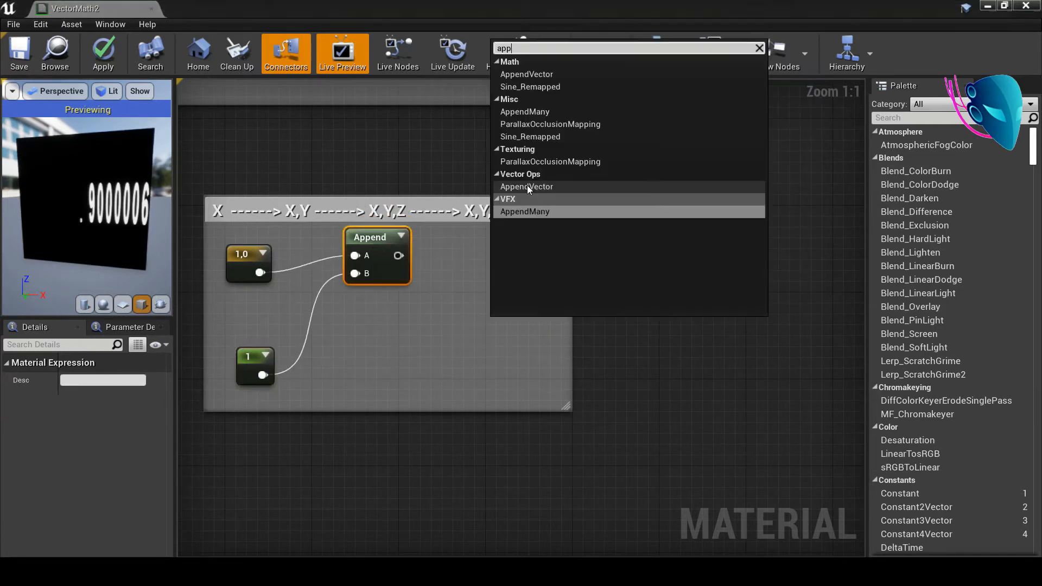
click(526, 184)
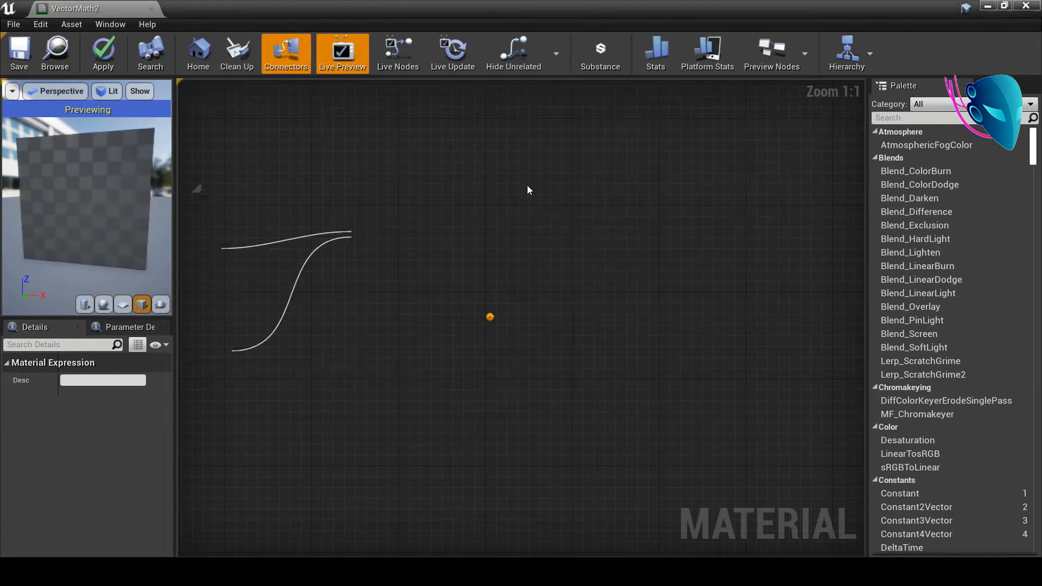
- Connect the first Append's output to the second Append's A input, and feed its B input from a new constant of 1
drag(502, 327, 485, 324)
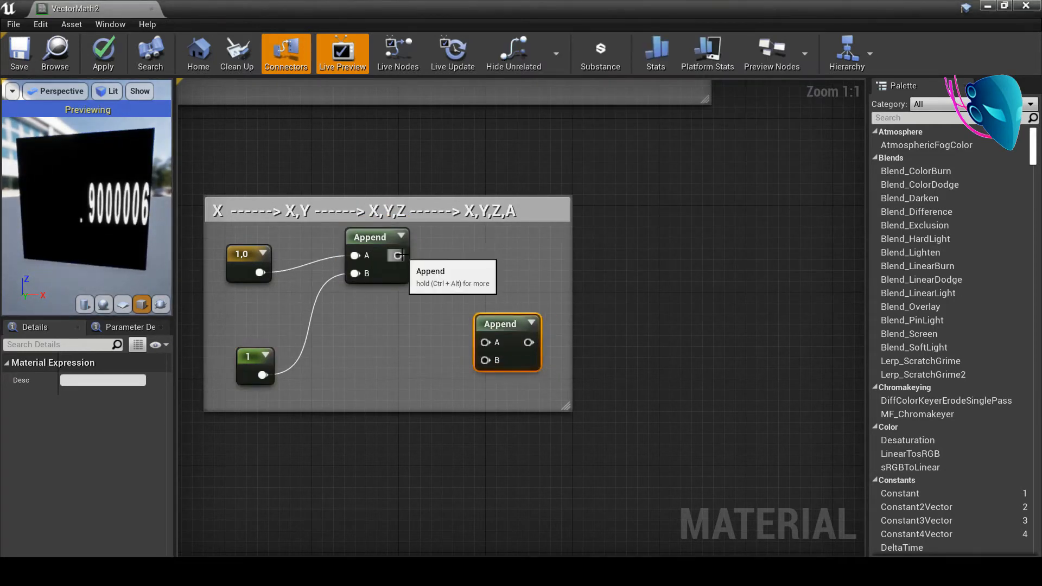
drag(398, 255, 513, 301)
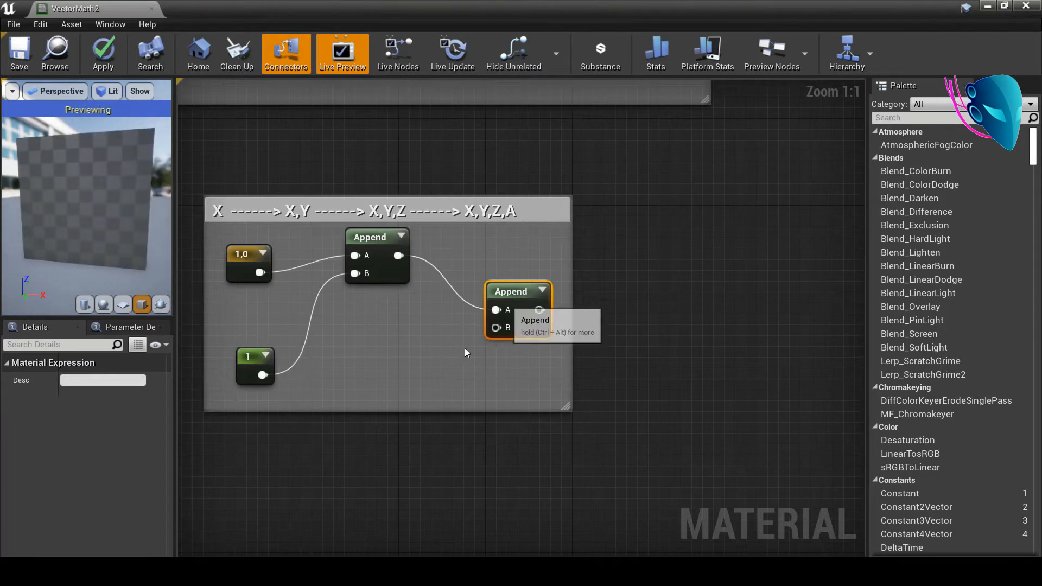
click(386, 352)
click(384, 360)
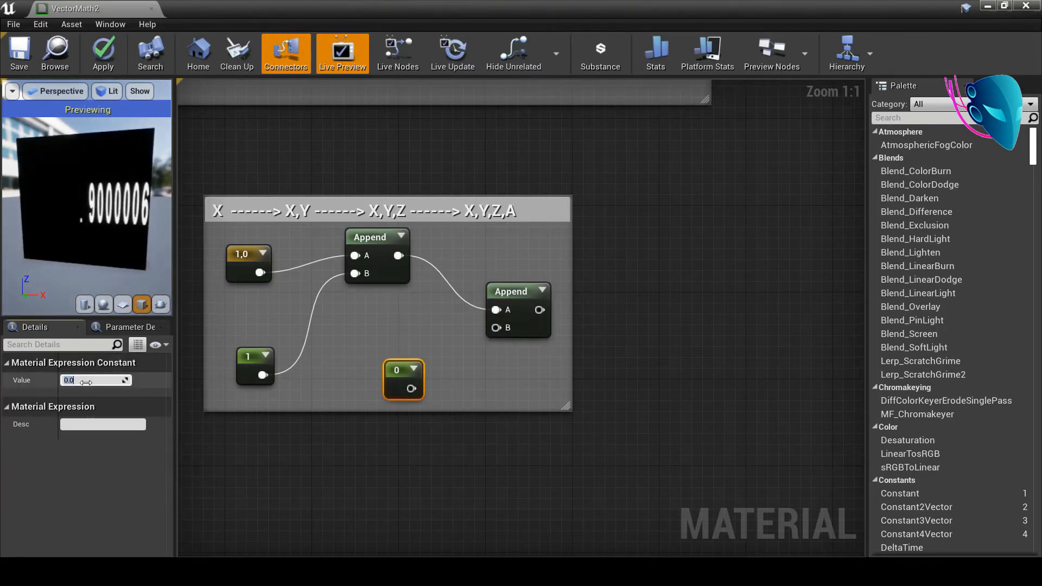
text(1)
key(Return)
drag(412, 389, 504, 334)
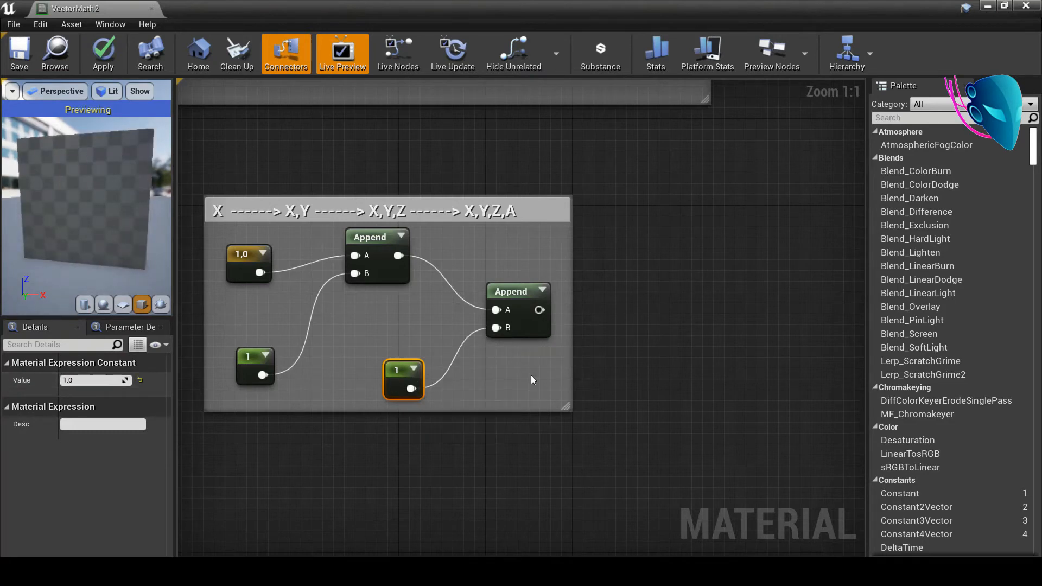
- Bring the second Append node closer to its inputs and paste a copy of it beside the X to X,Y,Z,A comment box
right_drag(531, 375, 463, 407)
drag(413, 324, 381, 334)
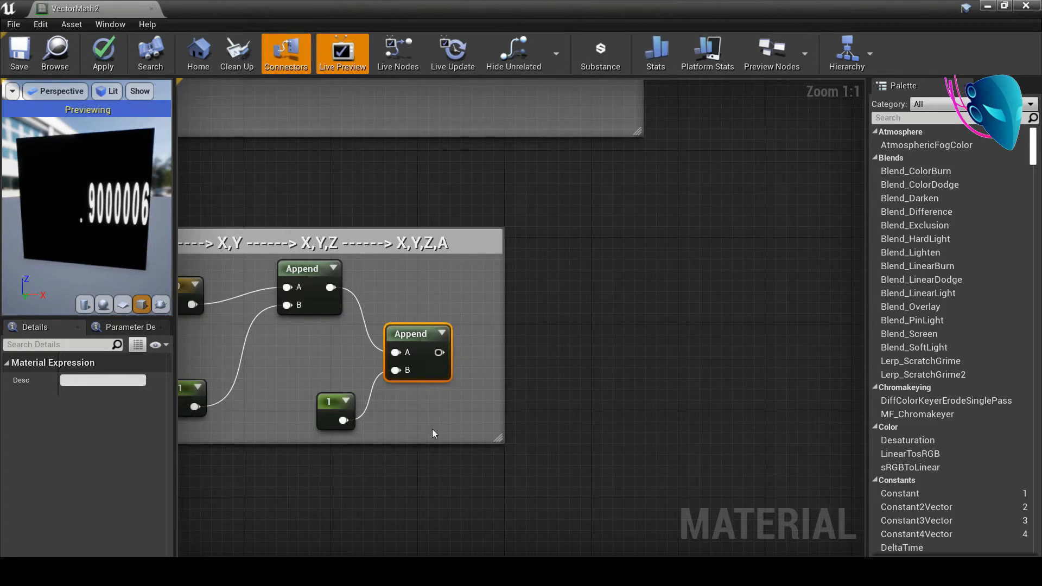
key(ctrl+c)
key(ctrl+v)
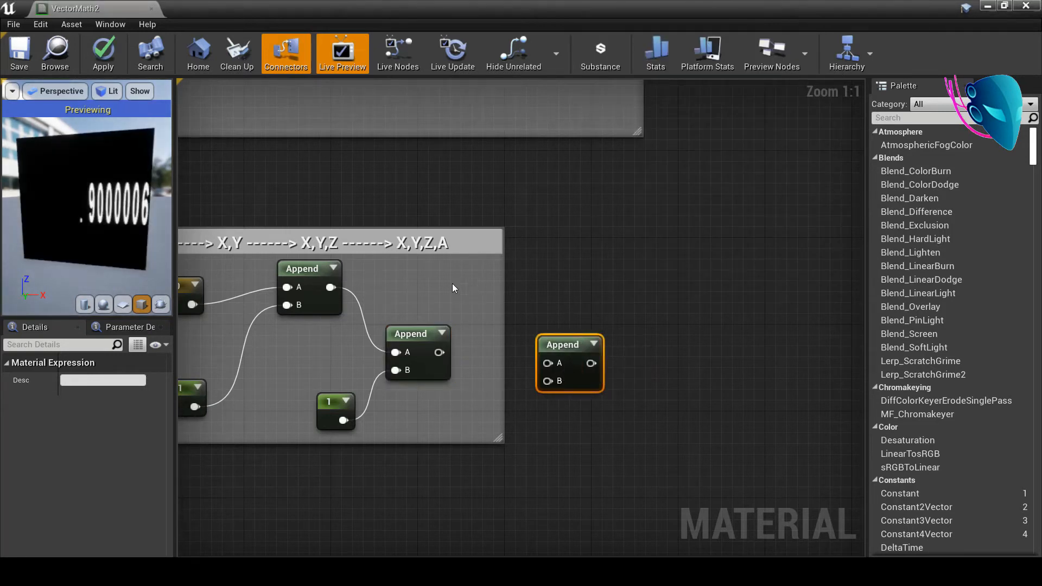
- Lower the first Append node between its two constants, and place the copied Append at the comment box's upper-right corner
right_drag(415, 262, 561, 298)
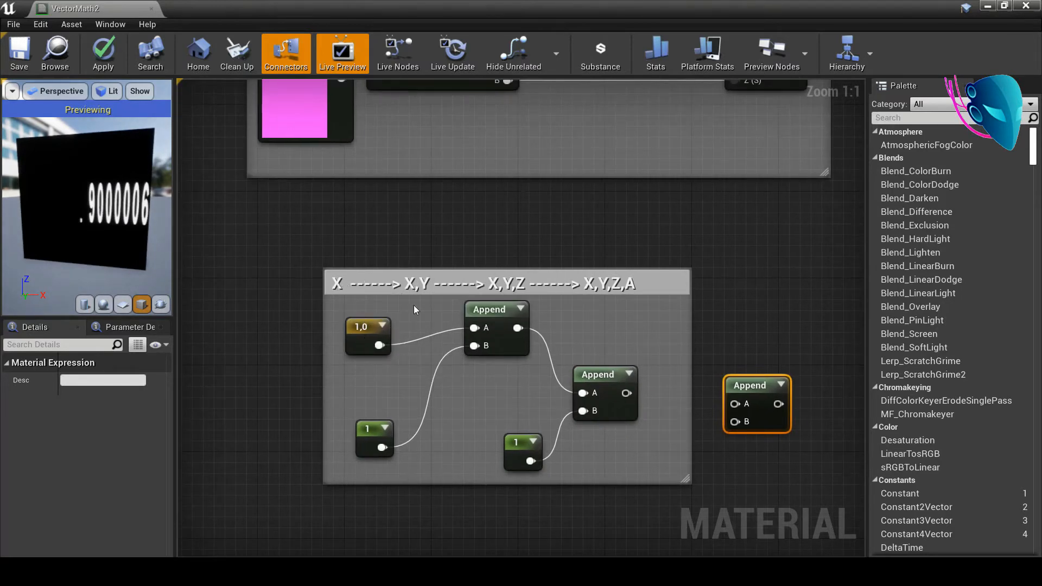
drag(512, 311, 479, 355)
right_drag(547, 340, 460, 318)
mouse_move(513, 358)
mouse_down()
mouse_move(491, 369)
mouse_move(499, 361)
mouse_up()
drag(662, 365, 575, 288)
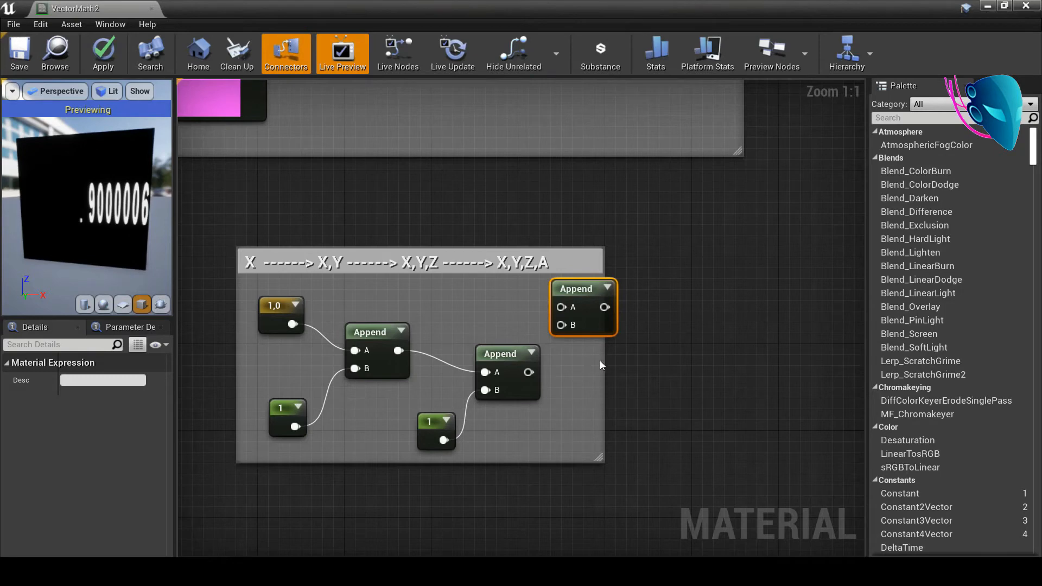
- Review the Append chain and examine the Lerp/Panner network from the Panner through Texture Sample and Power to Lerp
right_drag(600, 360, 655, 361)
scroll(519, 348, down, 1)
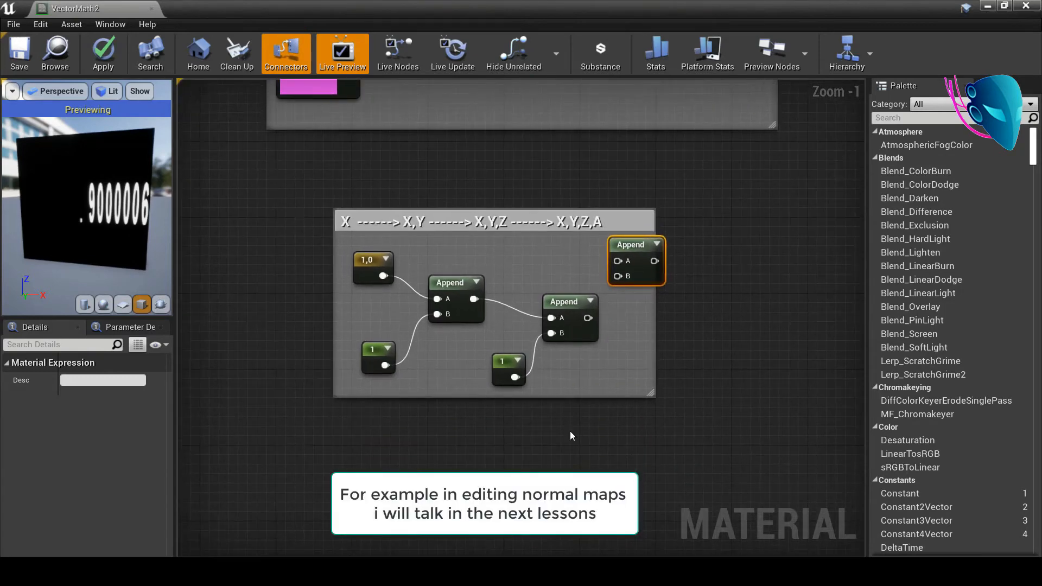
scroll(570, 431, down, 4)
scroll(569, 431, up, 6)
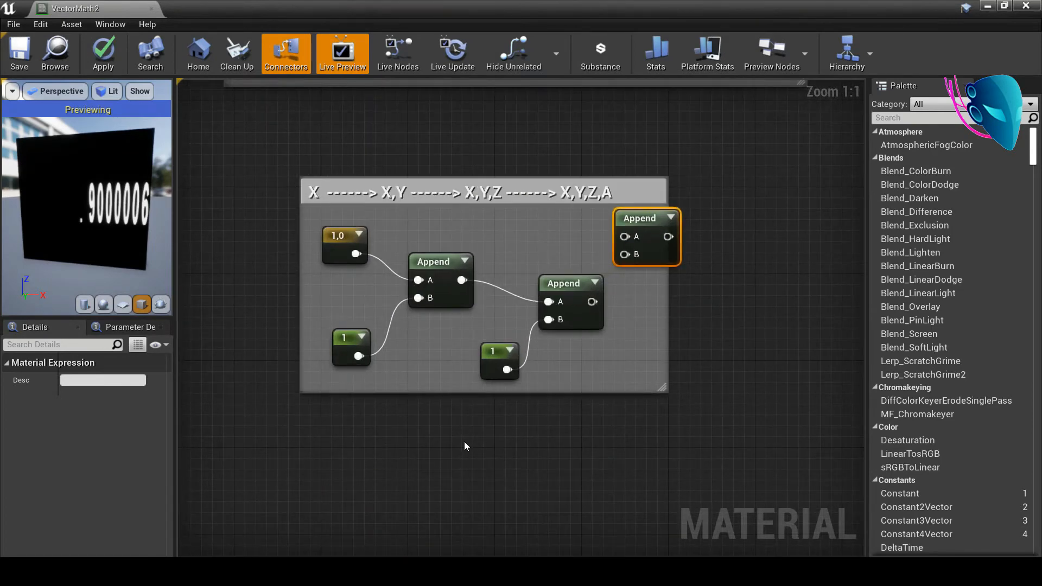
right_drag(542, 478, 551, 371)
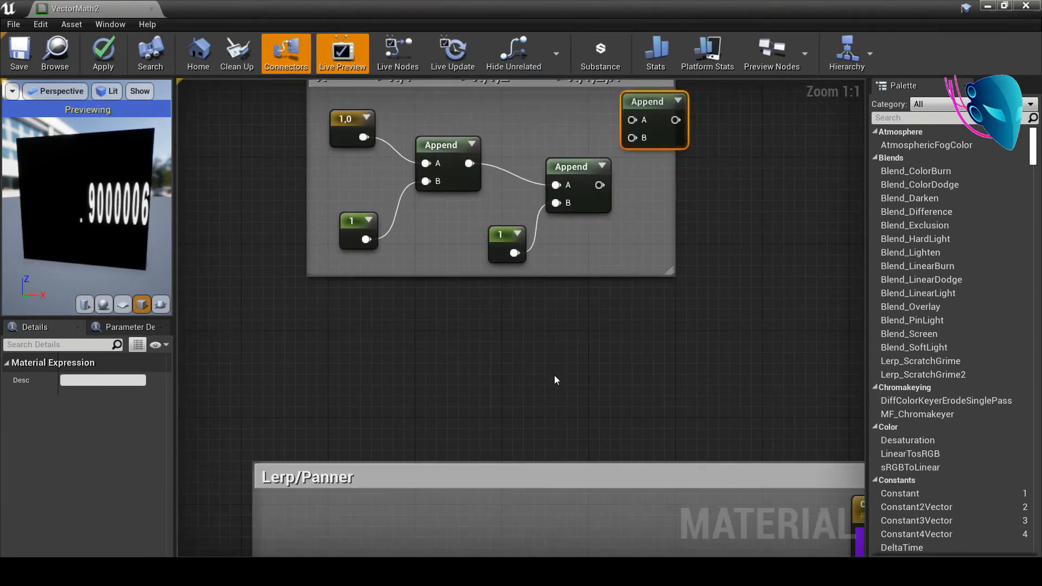
right_drag(592, 478, 586, 328)
scroll(535, 380, down, 4)
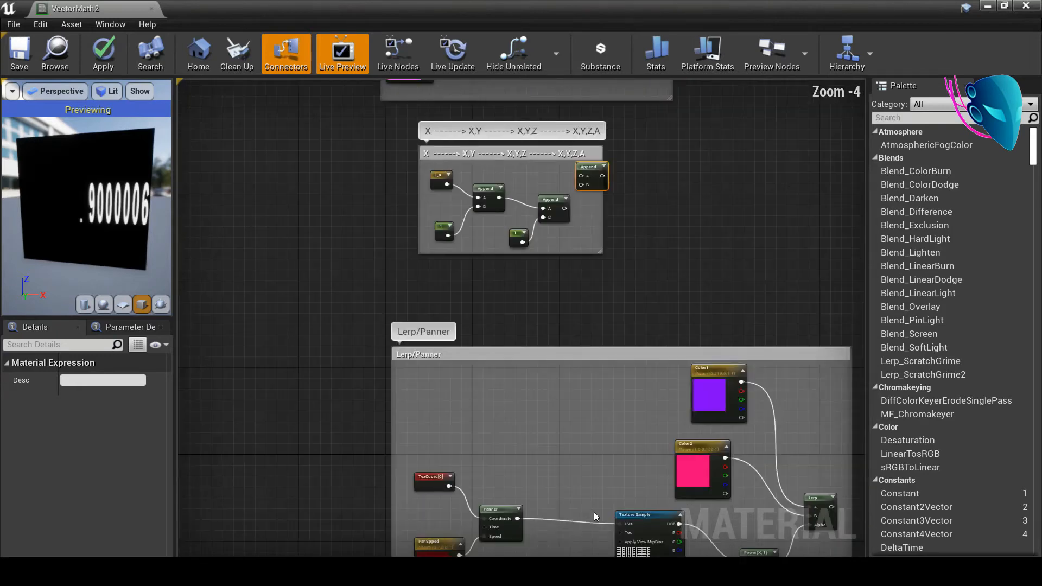
right_drag(594, 512, 555, 372)
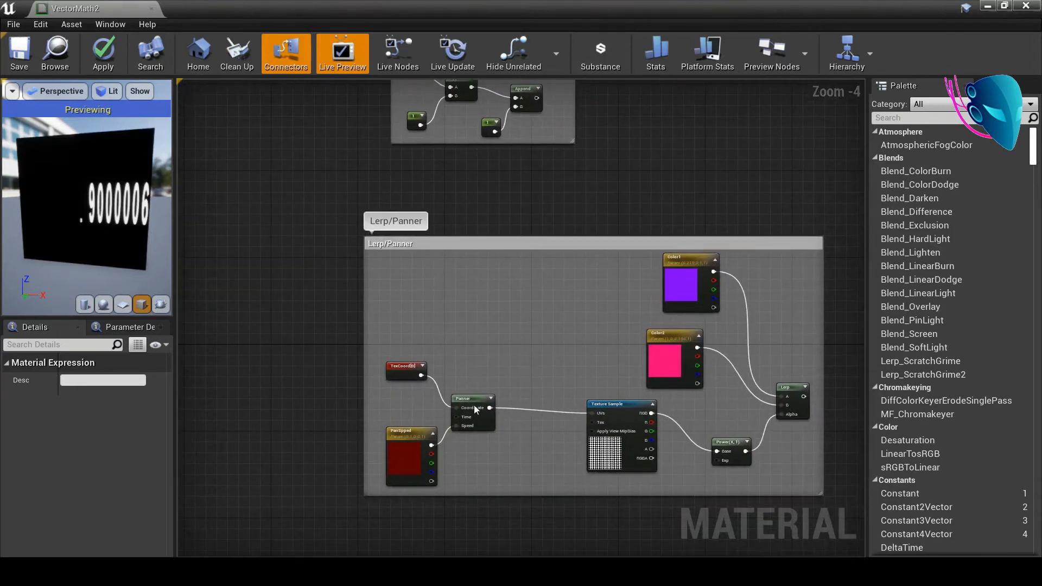
scroll(474, 405, up, 3)
right_drag(618, 354, 341, 292)
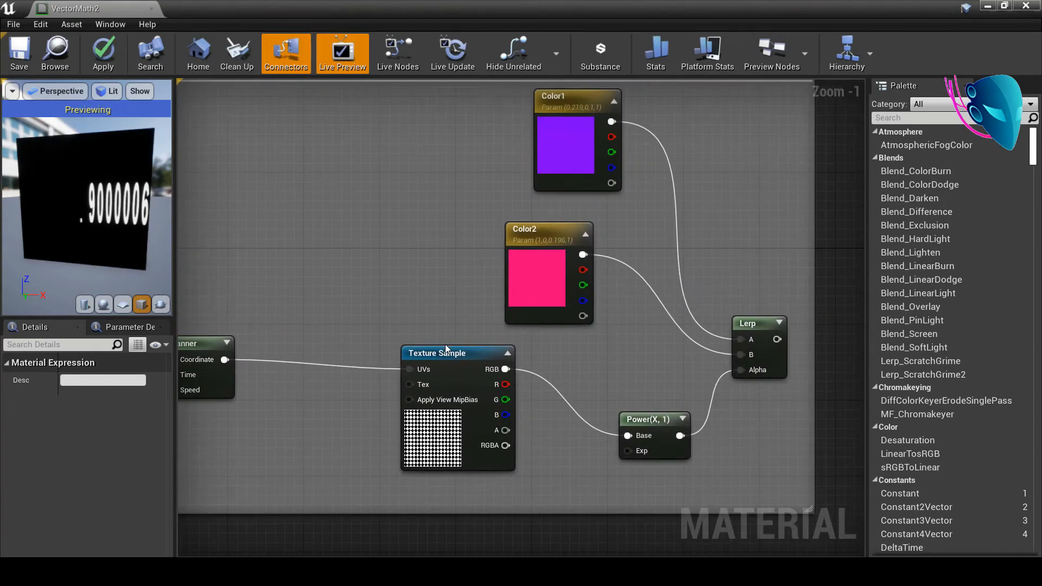
right_drag(562, 369, 389, 395)
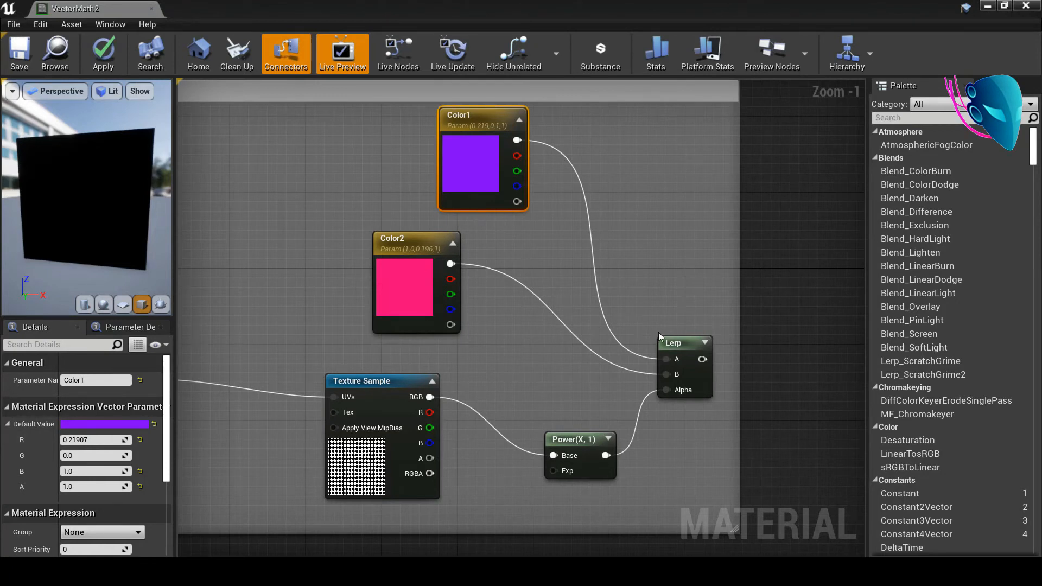
- Break the link between the Panner output and the Texture Sample's UVs input
click(288, 393)
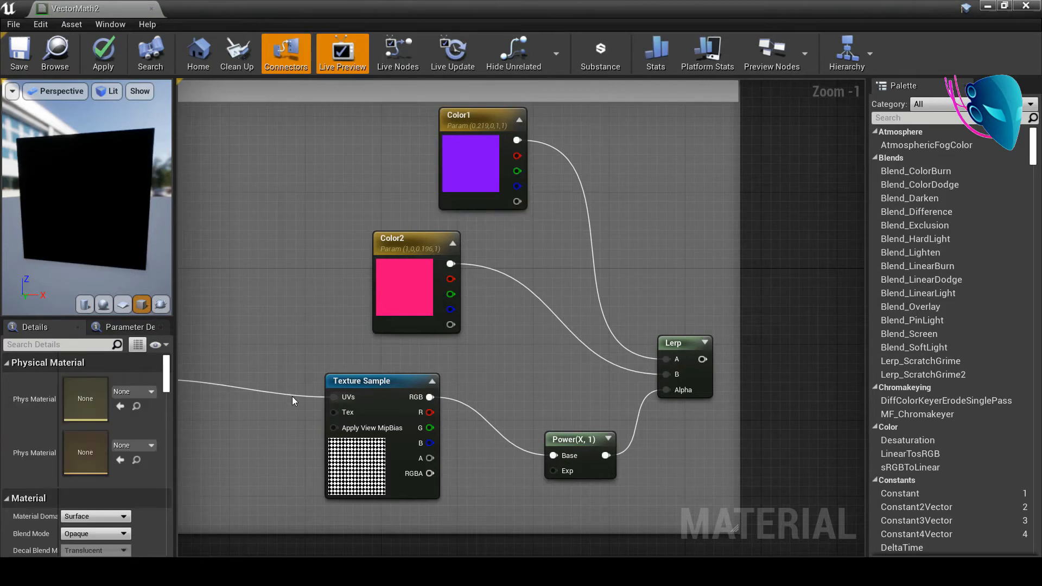
alt+click(292, 396)
right_drag(330, 381, 301, 372)
scroll(302, 372, up, 1)
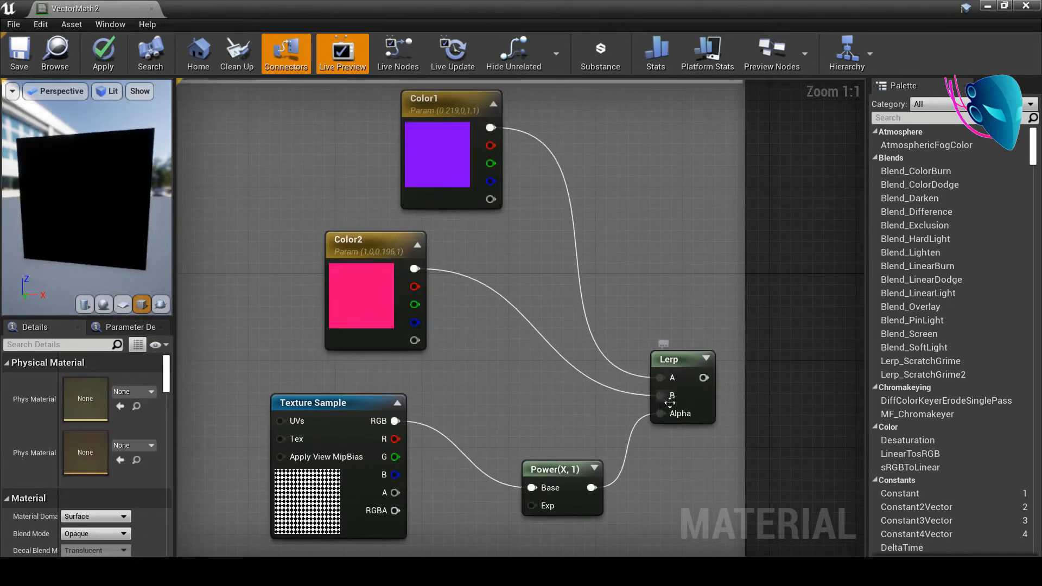
- Nudge the Texture Sample node slightly away from the Lerp node, and inspect the Color2 parameter's values
right_drag(477, 429, 481, 388)
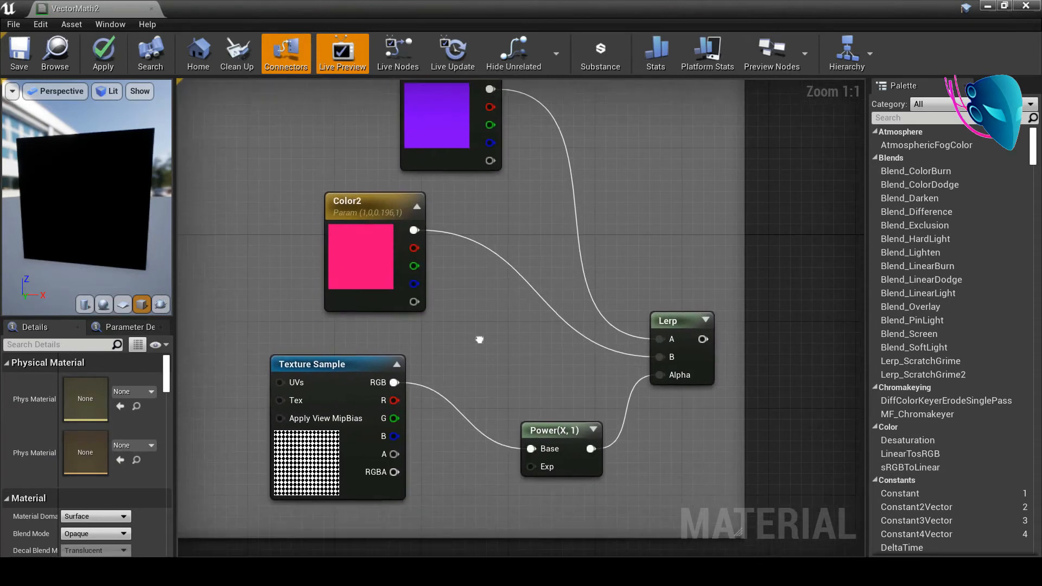
click(315, 443)
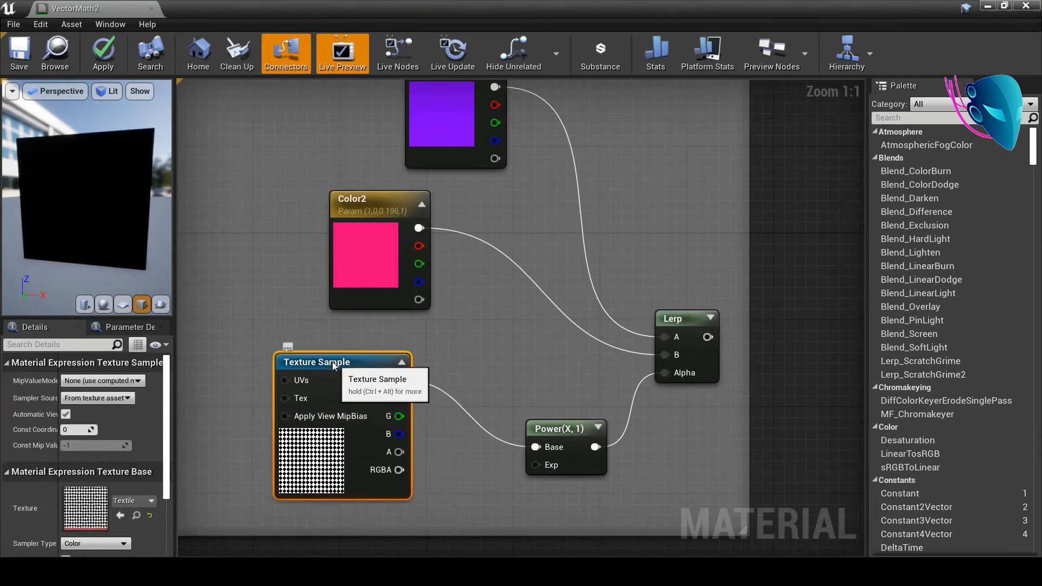
drag(337, 364, 326, 365)
right_drag(417, 333, 430, 376)
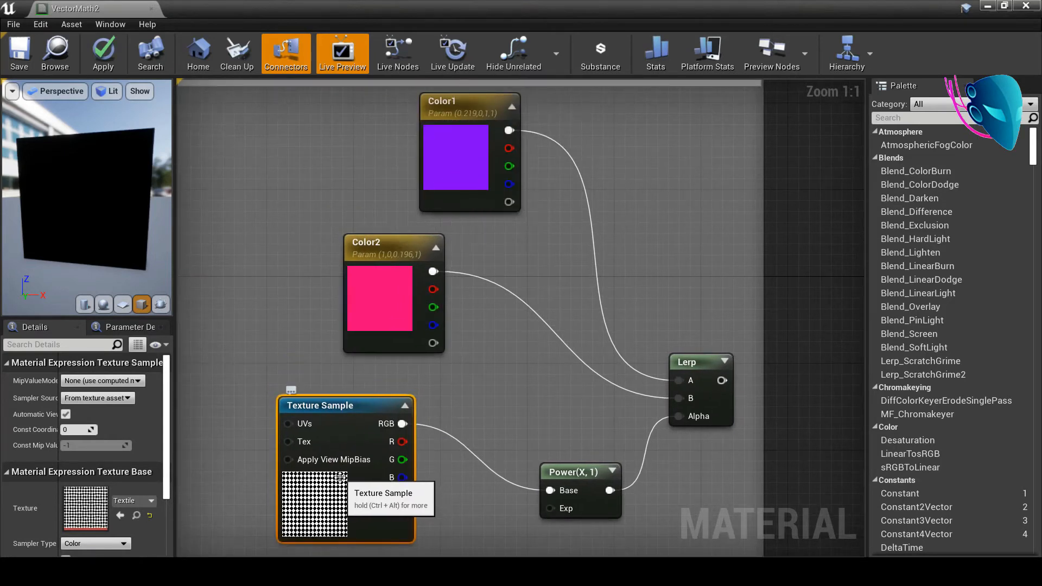
click(375, 308)
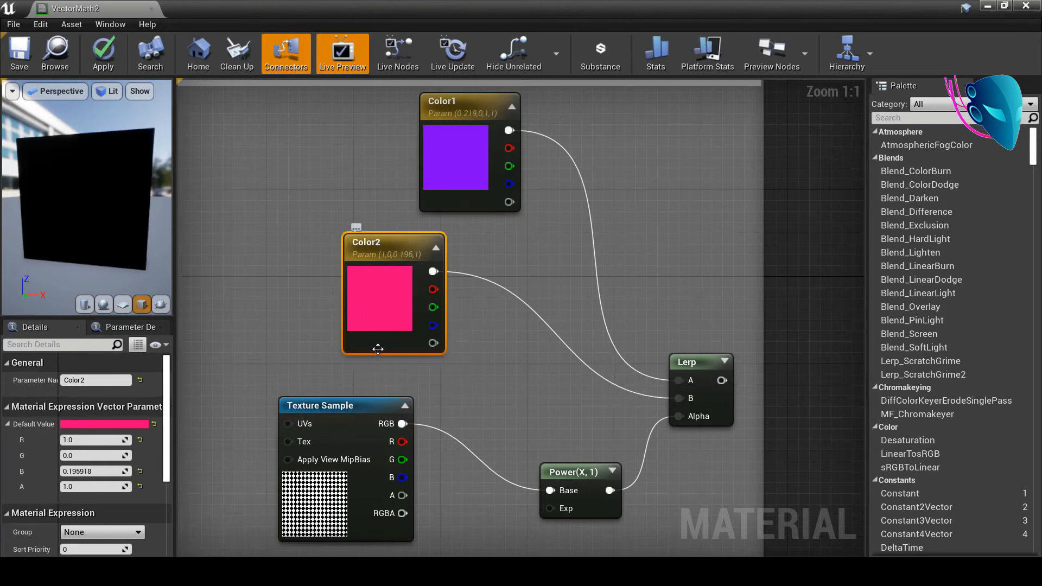
right_drag(321, 491, 328, 450)
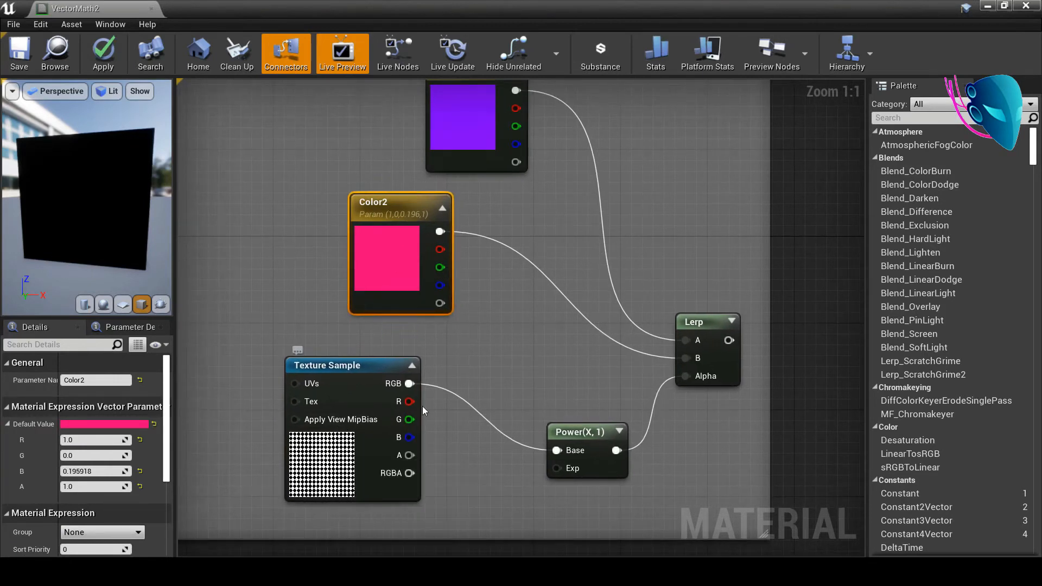
- Start previewing the Lerp node and examine the blended color pattern up close on the preview mesh
right_click(693, 323)
mouse_move(720, 247)
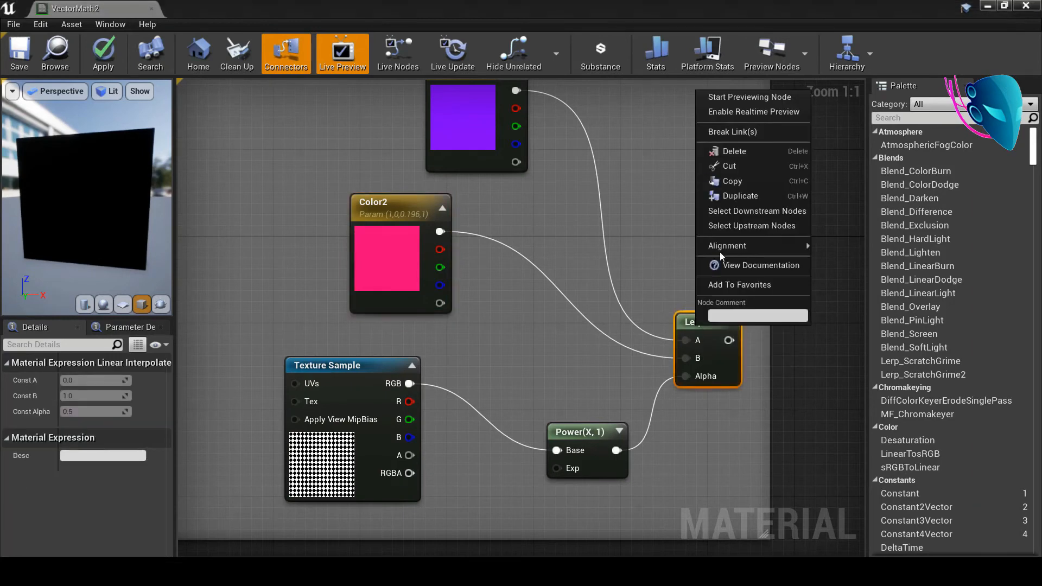
click(763, 96)
right_drag(519, 353, 563, 359)
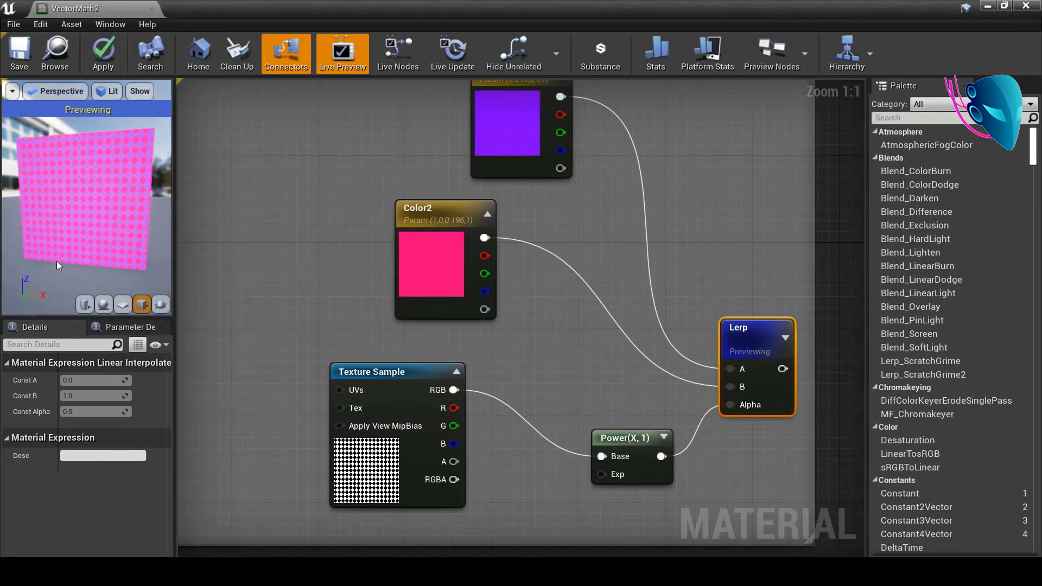
scroll(58, 255, down, 3)
scroll(63, 253, up, 10)
scroll(61, 251, up, 3)
scroll(61, 252, down, 5)
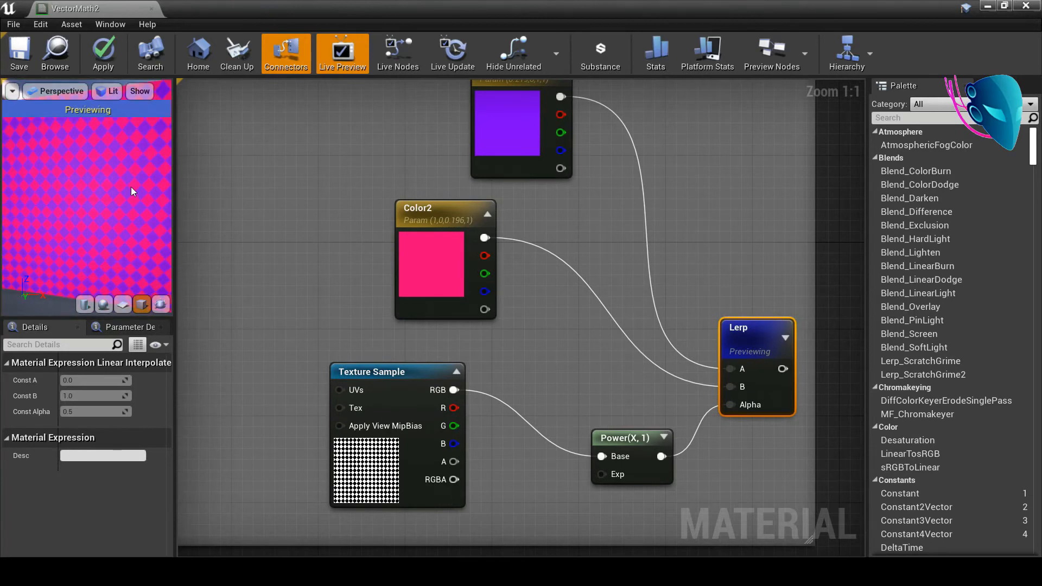
drag(135, 182, 128, 178)
middle_drag(135, 182, 121, 206)
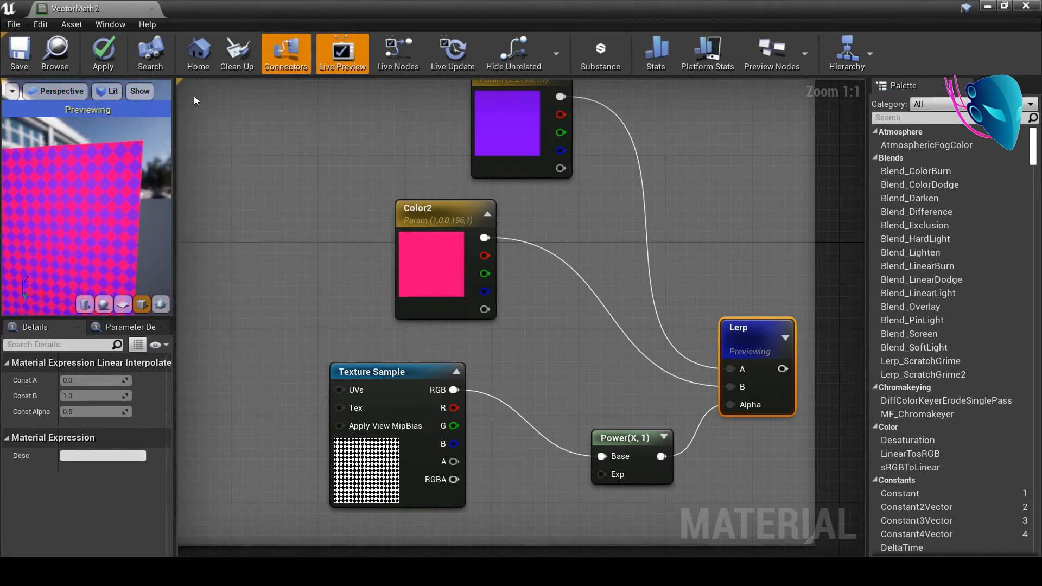
- Compare the Texture Sample's black-and-white pattern with the Lerp preview and the Color1 and Color2 inputs
click(373, 448)
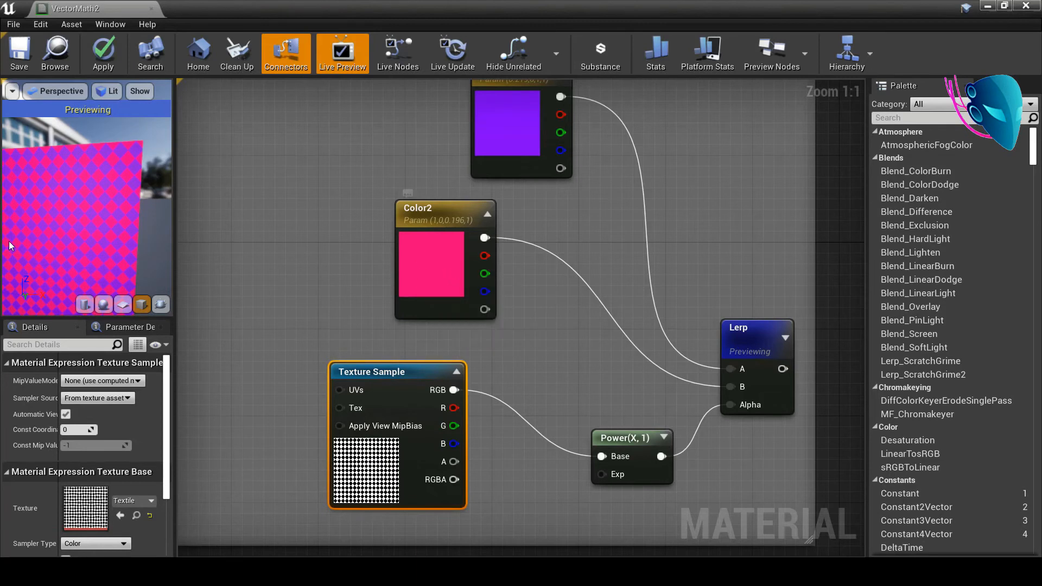
drag(51, 232, 63, 233)
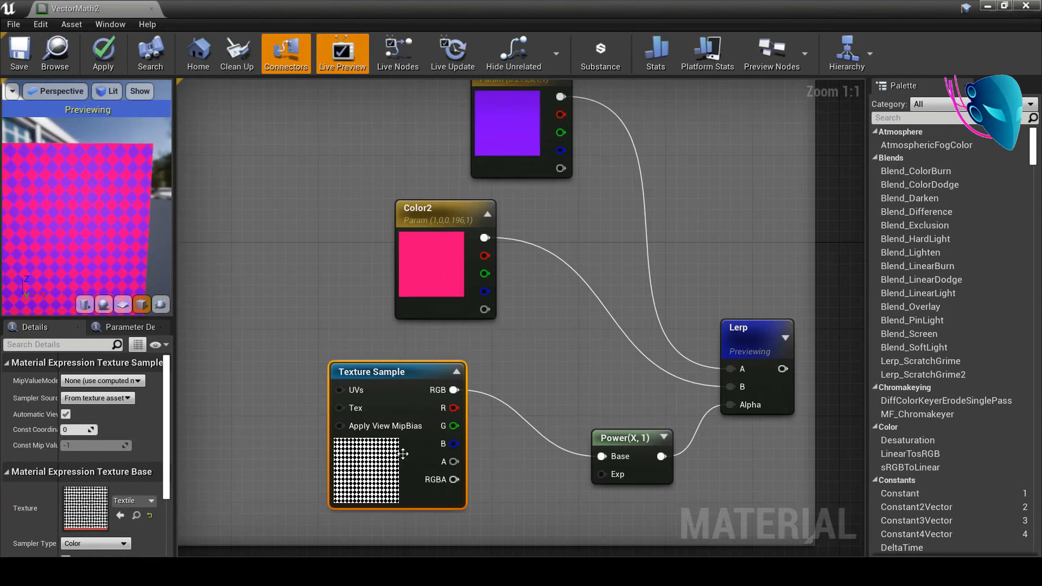
right_drag(665, 388, 623, 375)
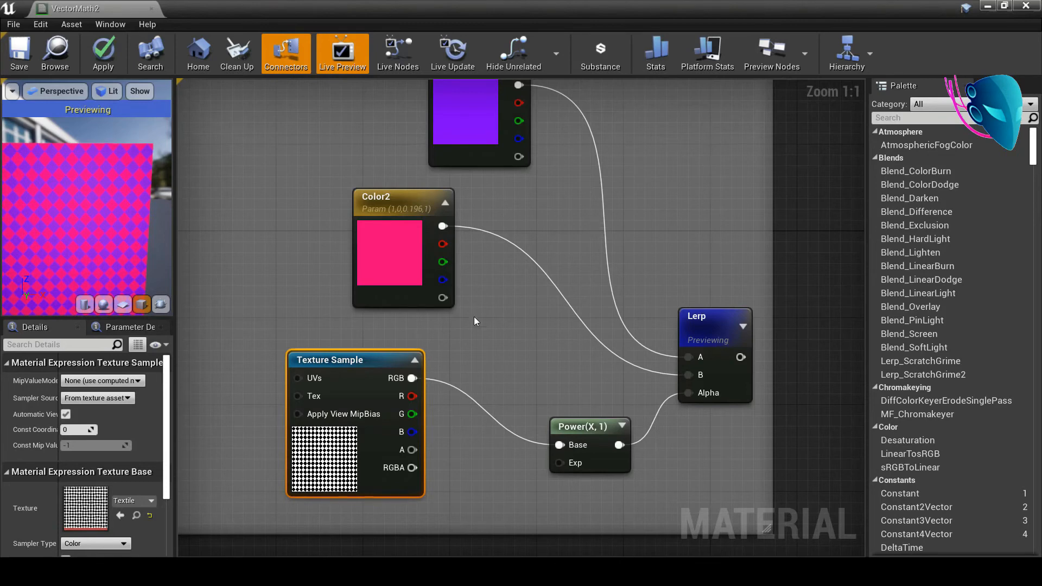
right_drag(390, 409, 536, 427)
right_drag(574, 324, 488, 398)
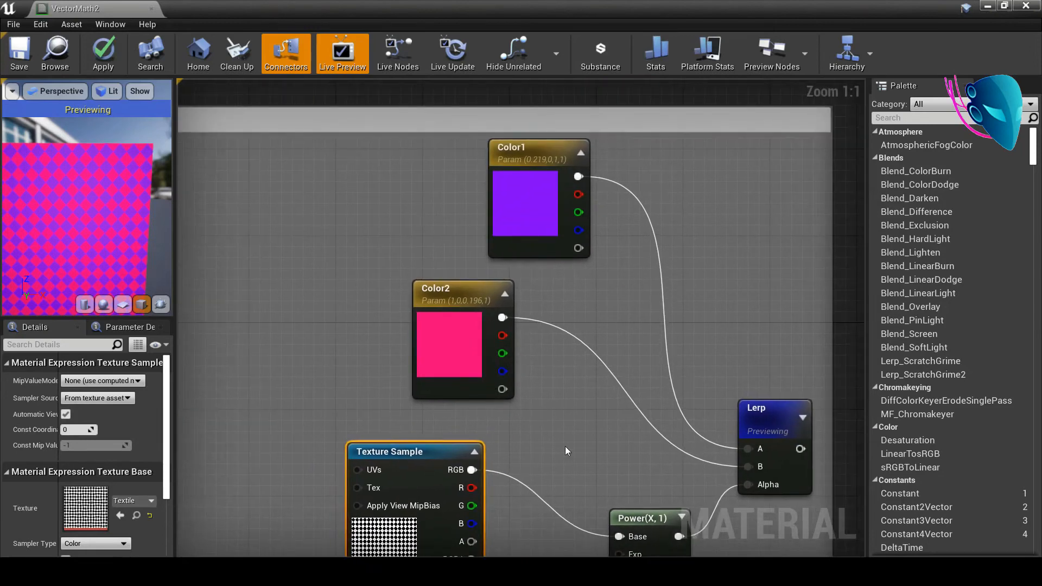
right_drag(576, 446, 550, 423)
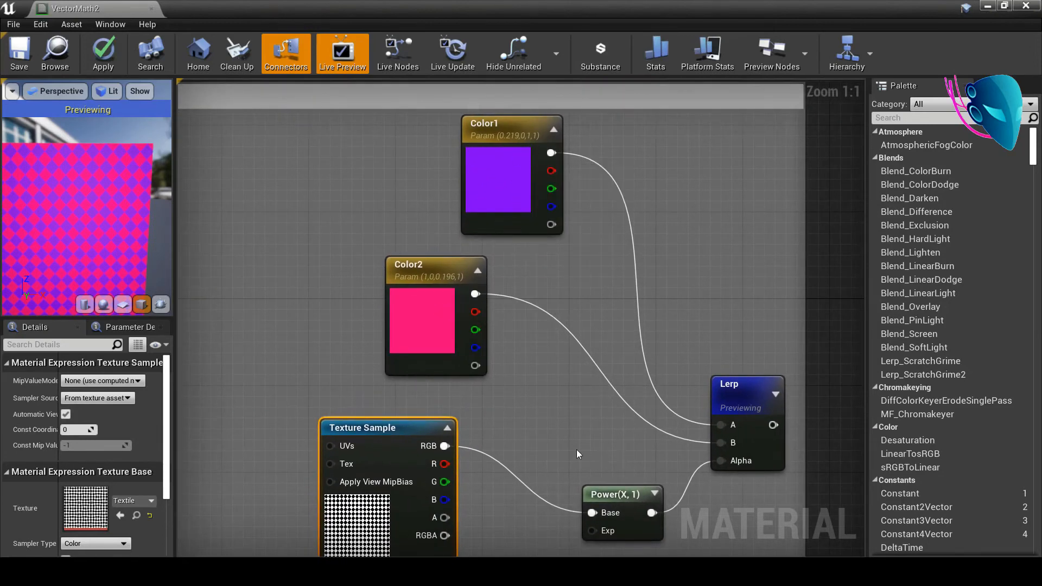
right_drag(620, 460, 612, 438)
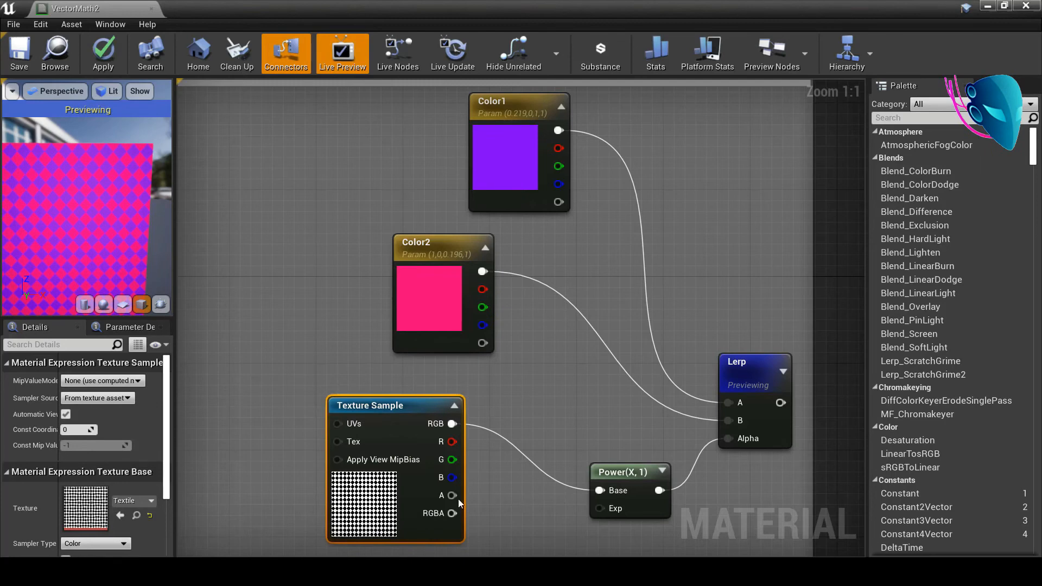
- Select the Panner node fed by TexCoord[0] and PanSpped, and inspect its coordinate and speed inputs
right_drag(458, 499, 546, 482)
scroll(546, 482, down, 1)
right_drag(393, 484, 636, 489)
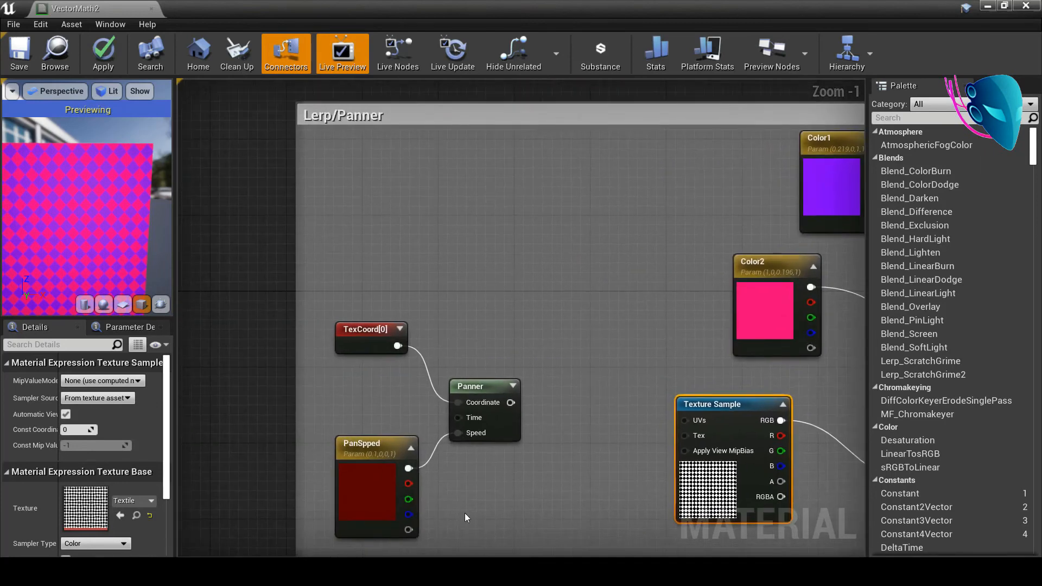
right_drag(466, 514, 492, 474)
click(492, 372)
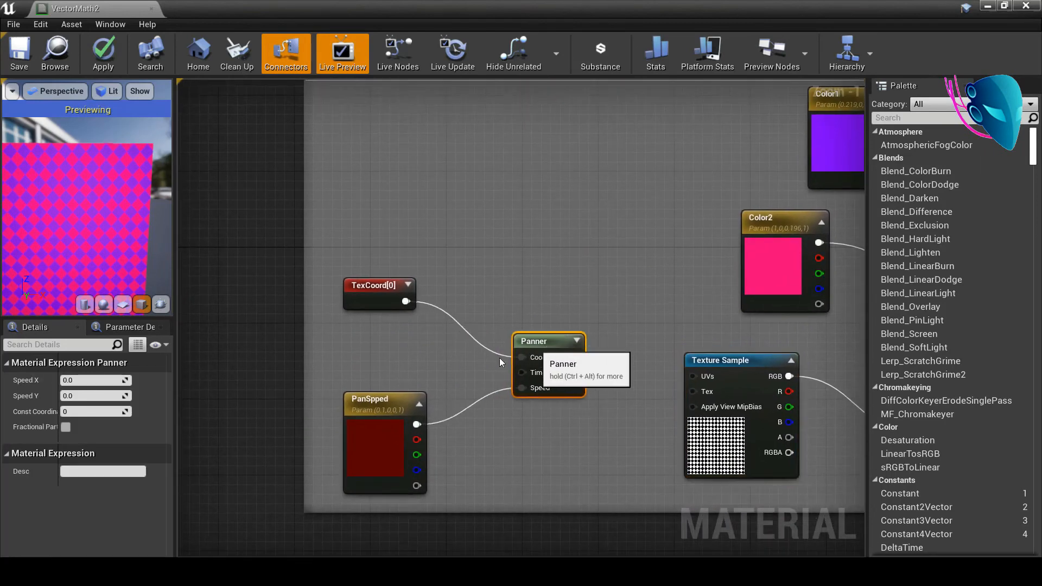
right_drag(607, 402, 490, 404)
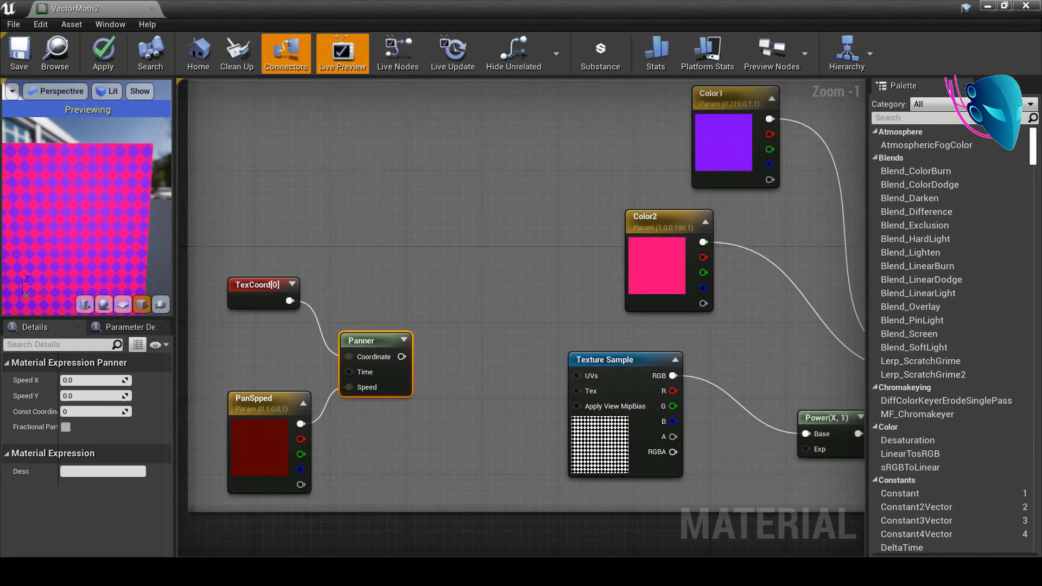
- Connect the Panner node's output to the UVs input of the Texture Sample
right_drag(581, 461, 529, 437)
scroll(530, 437, up, 1)
right_drag(386, 430, 540, 454)
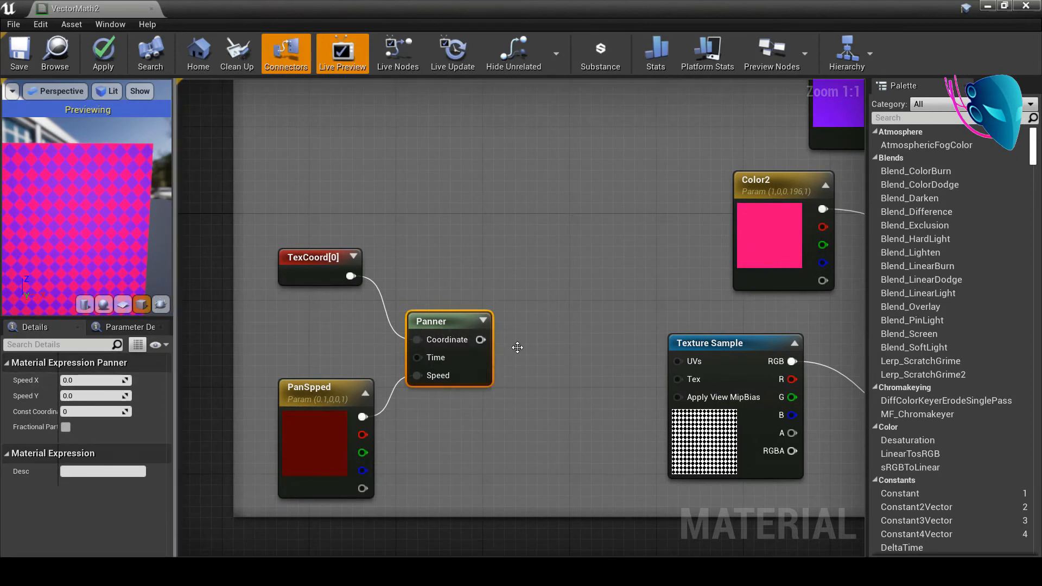
drag(480, 339, 676, 361)
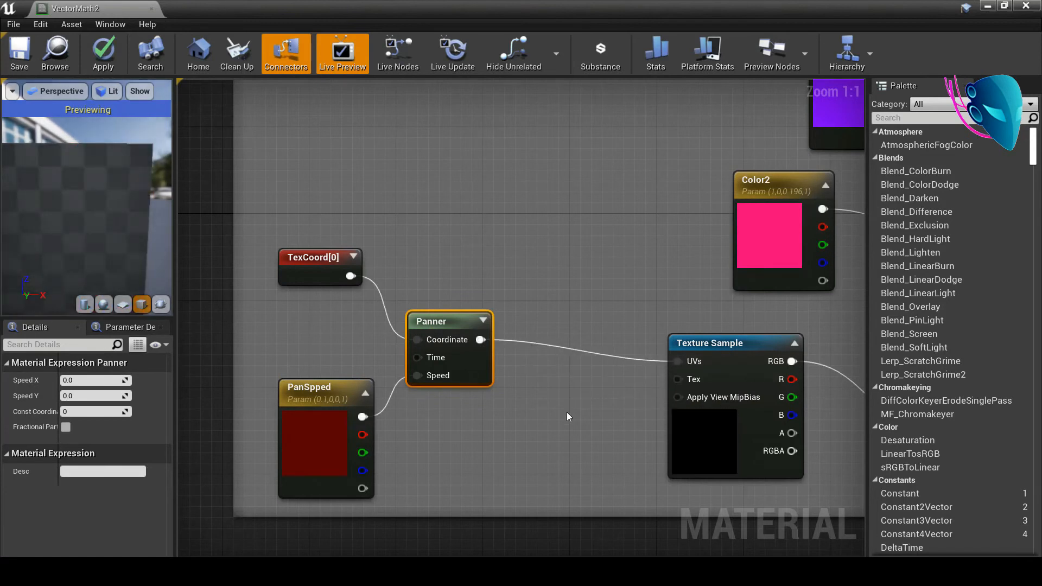
right_drag(522, 437, 570, 416)
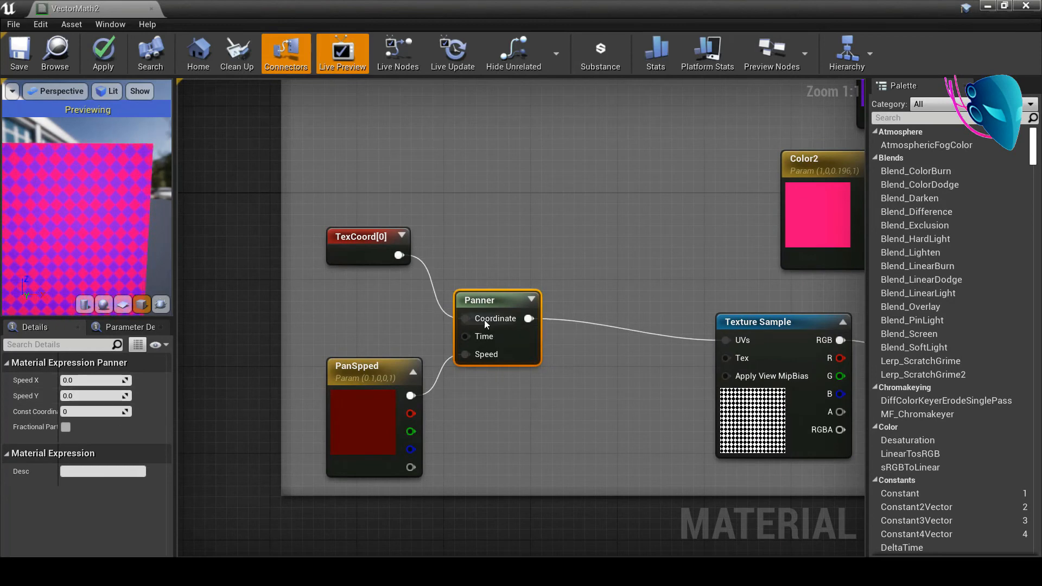
- Delete the PanSpped parameter node that feeds the Panner's Speed input
click(429, 340)
click(347, 389)
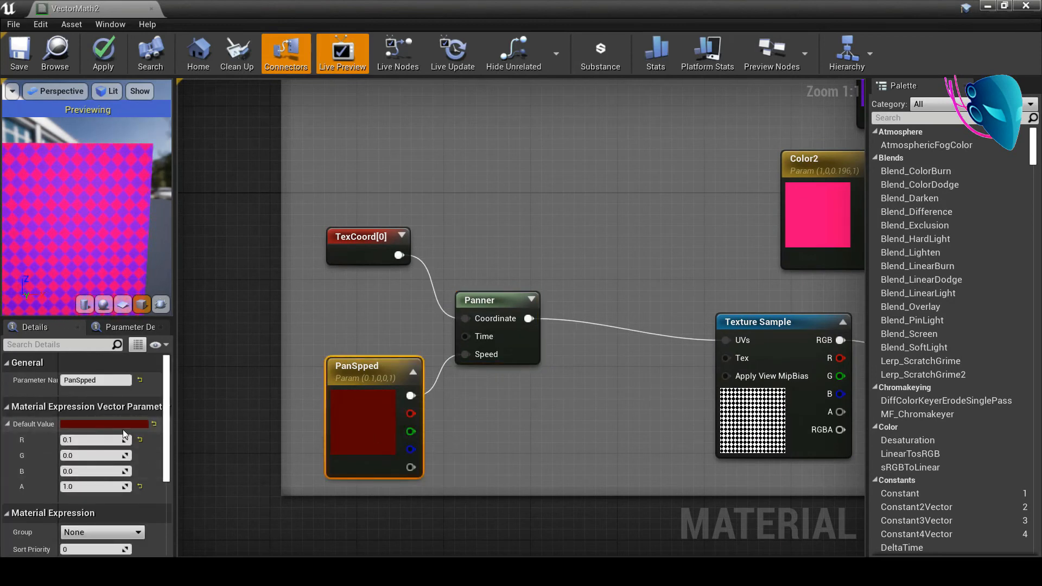
right_drag(399, 390, 411, 357)
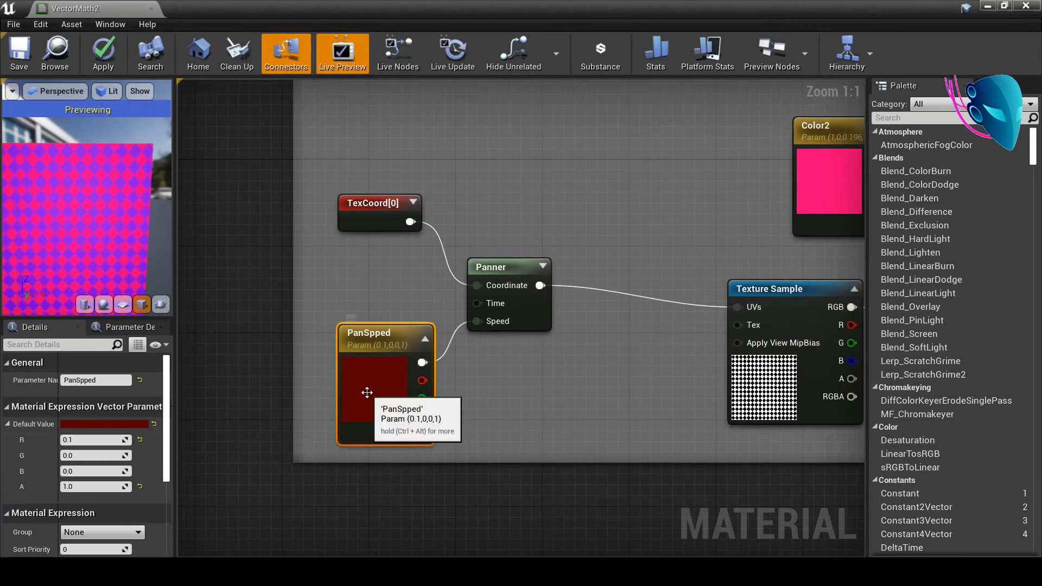
key(Delete)
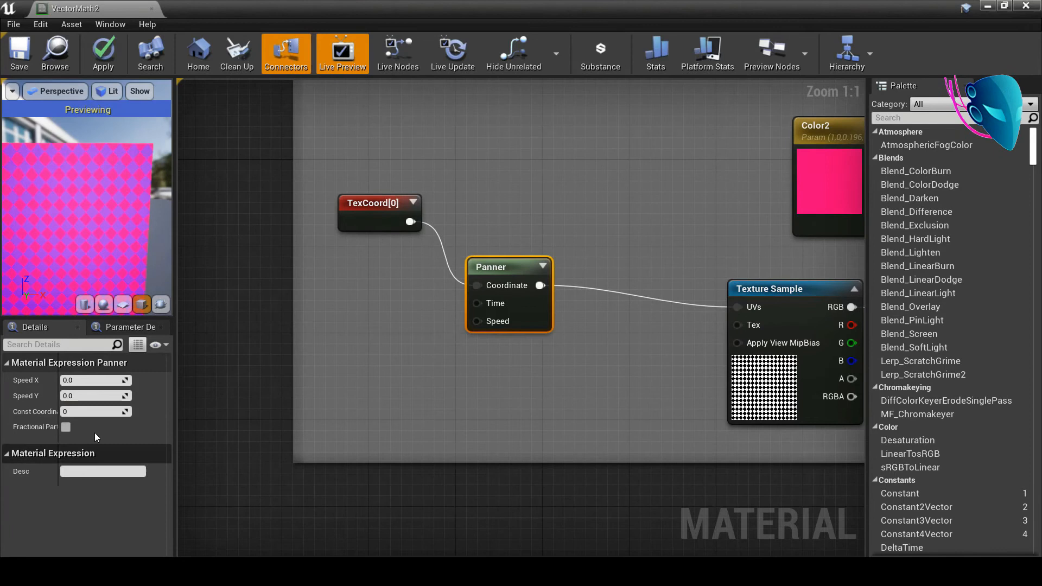
- Set the Panner node's Speed X to 0.1 and examine the panning pattern across the whole preview mesh
click(80, 380)
text(0)
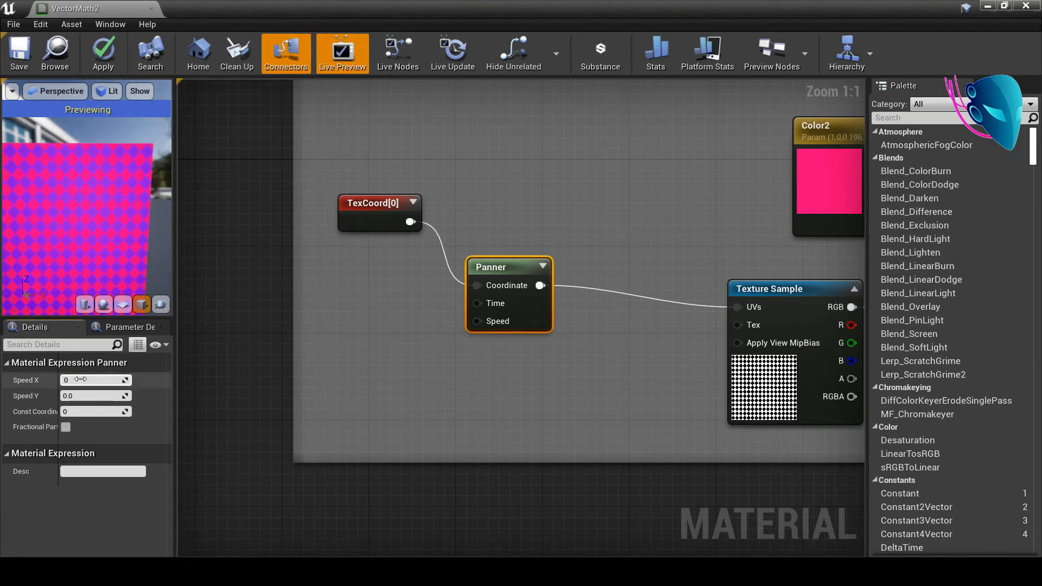
text(.1)
key(Return)
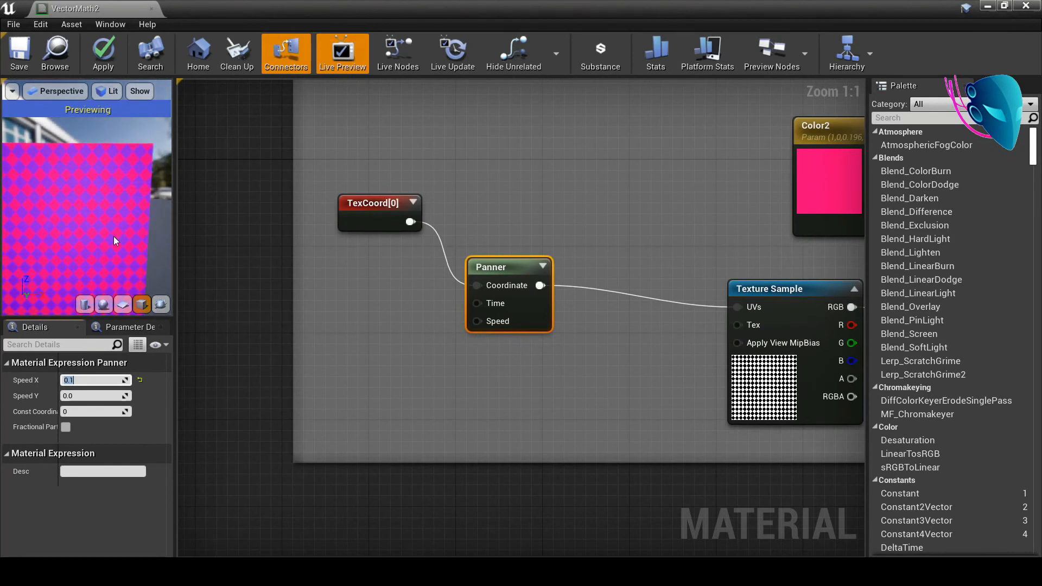
right_drag(80, 239, 62, 248)
drag(62, 249, 63, 263)
right_drag(63, 263, 62, 268)
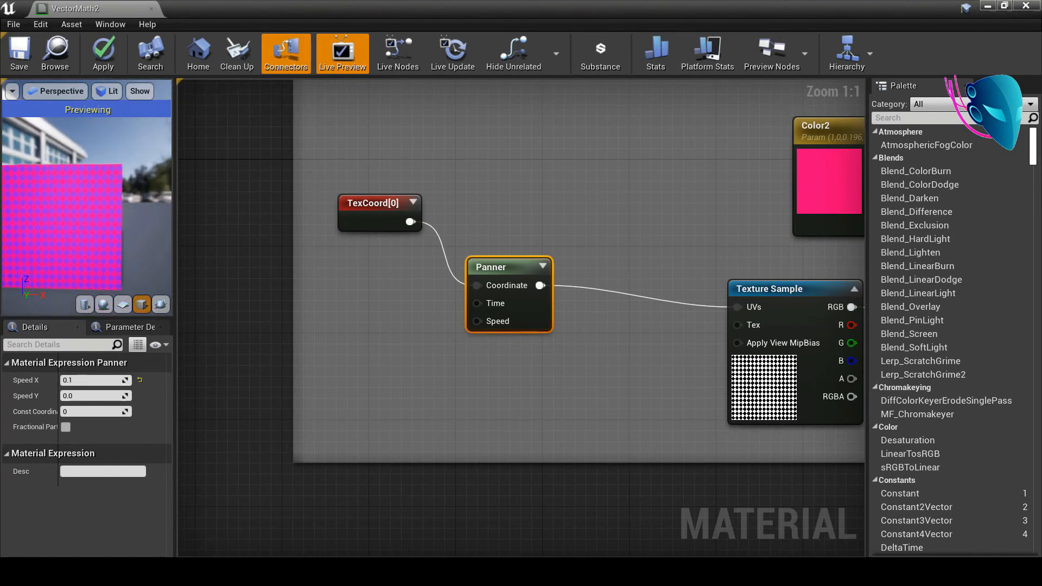
middle_drag(63, 268, 73, 272)
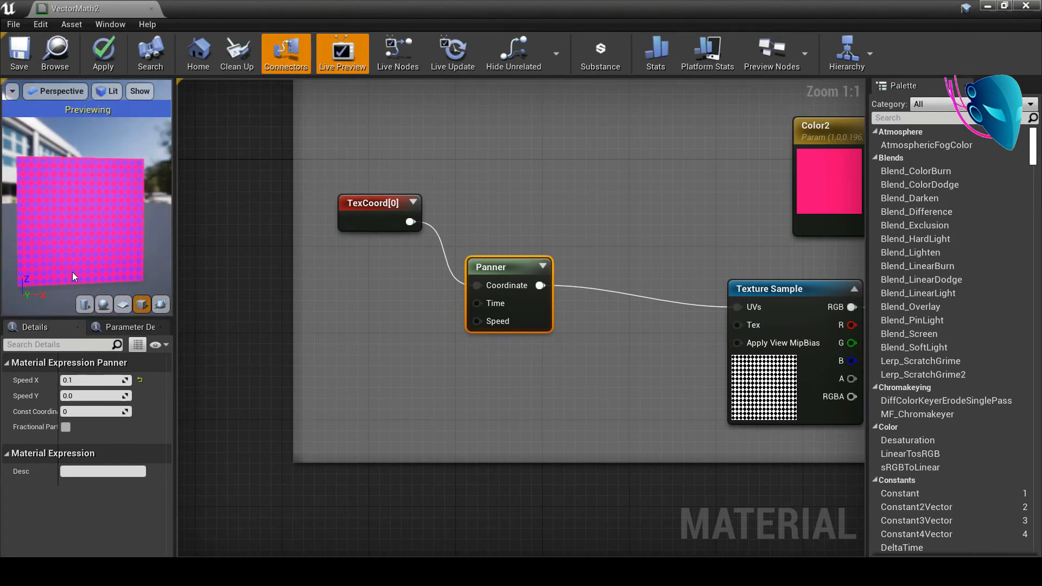
drag(73, 272, 81, 261)
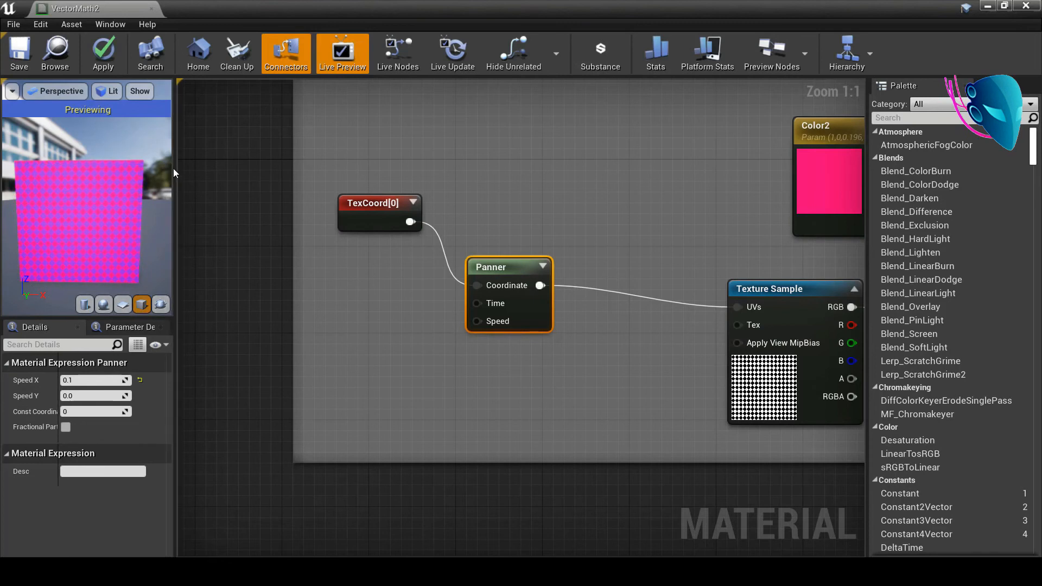
- Move the TexCoord[0] node down level with the Panner, and nudge the Panner slightly toward the Texture Sample
right_drag(511, 352, 490, 350)
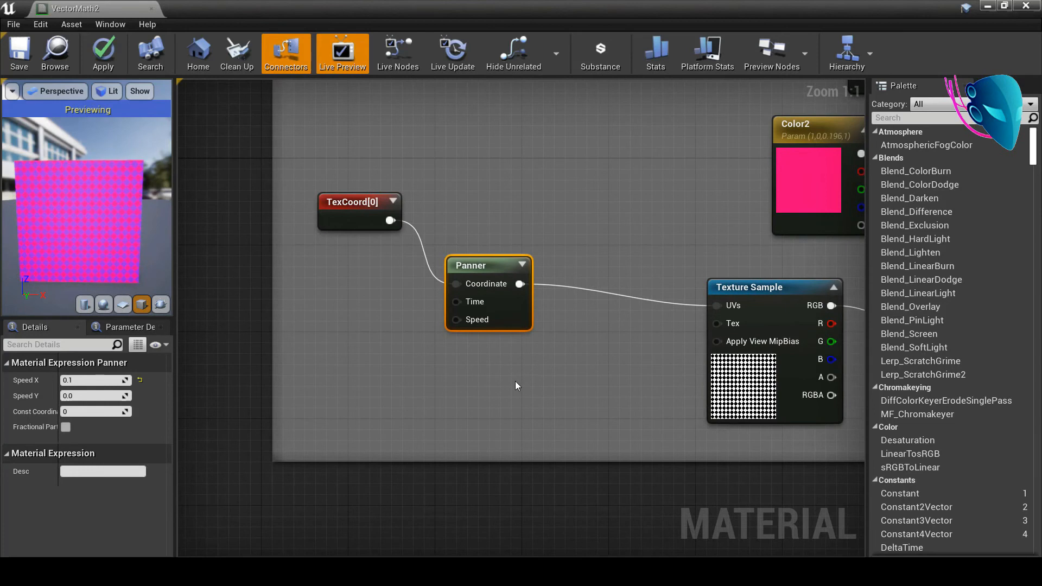
right_drag(515, 382, 477, 461)
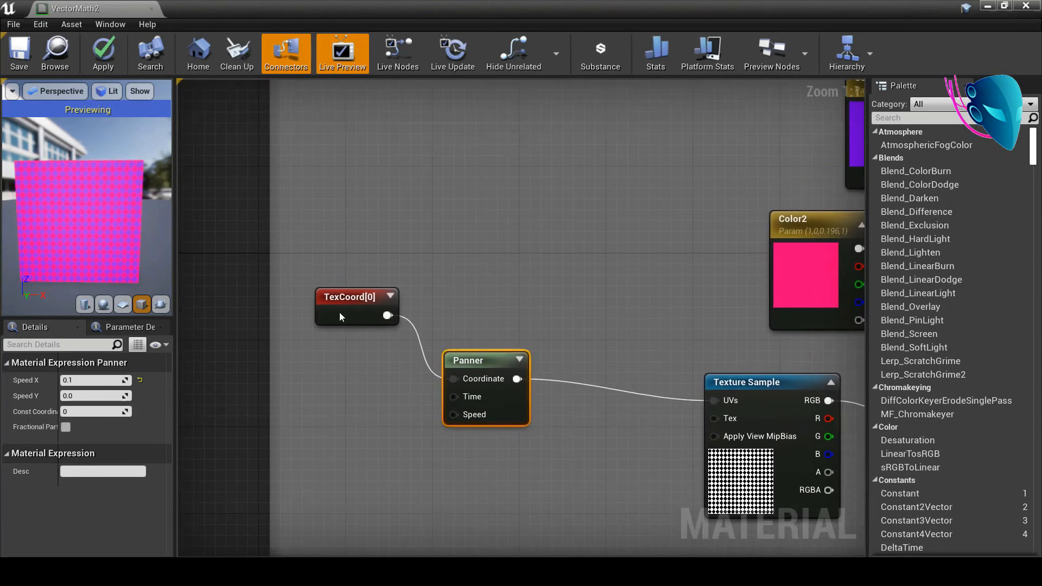
drag(340, 312, 341, 361)
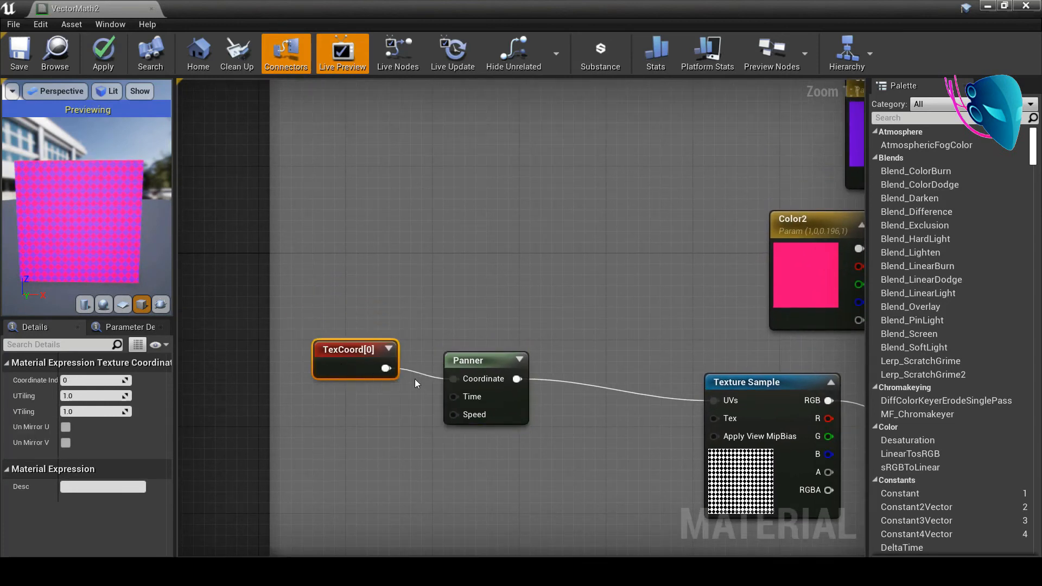
right_drag(577, 454, 503, 463)
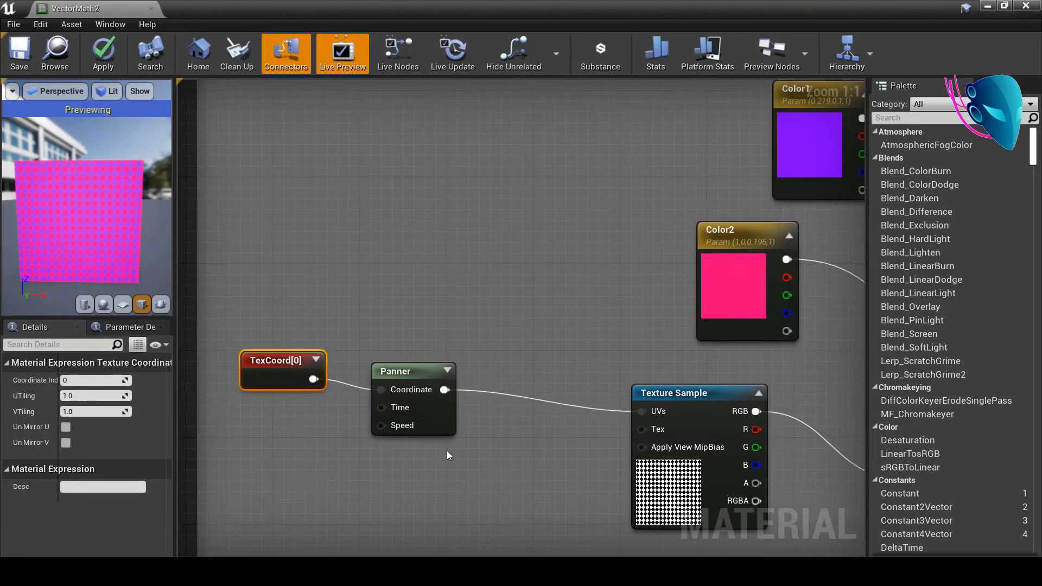
scroll(447, 451, down, 3)
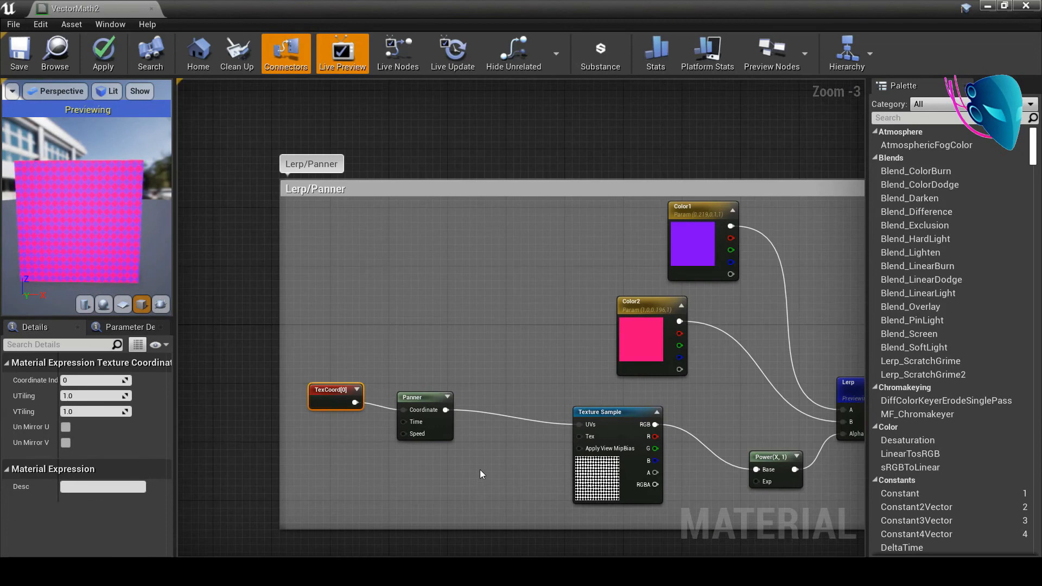
scroll(488, 408, up, 3)
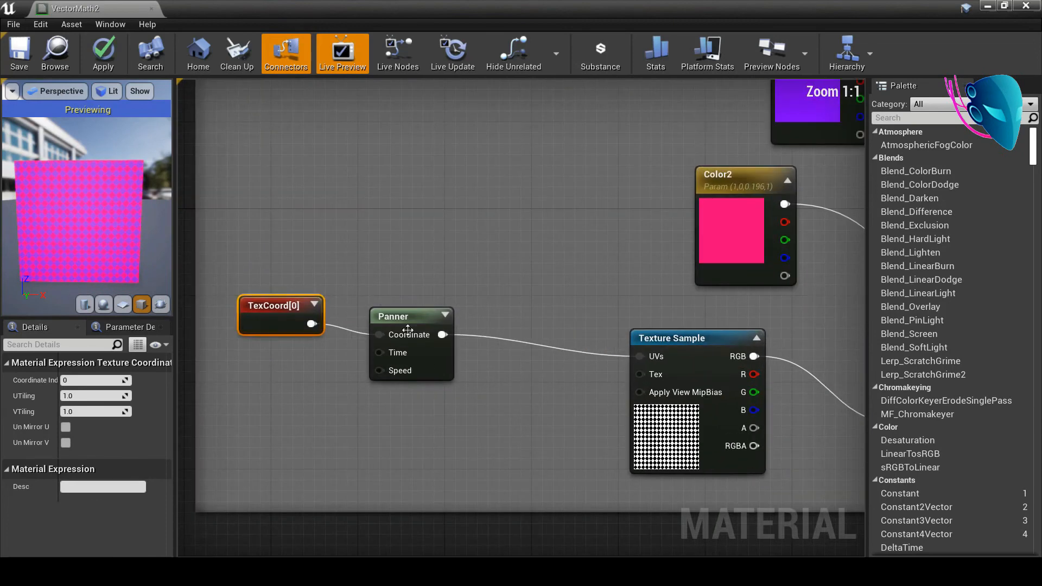
drag(408, 330, 418, 340)
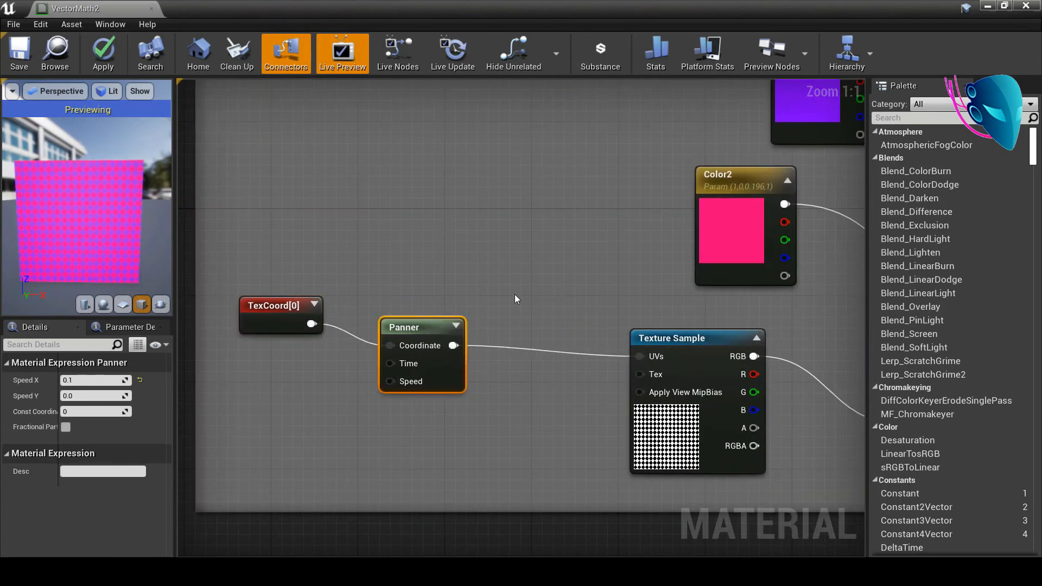
right_drag(521, 367, 507, 347)
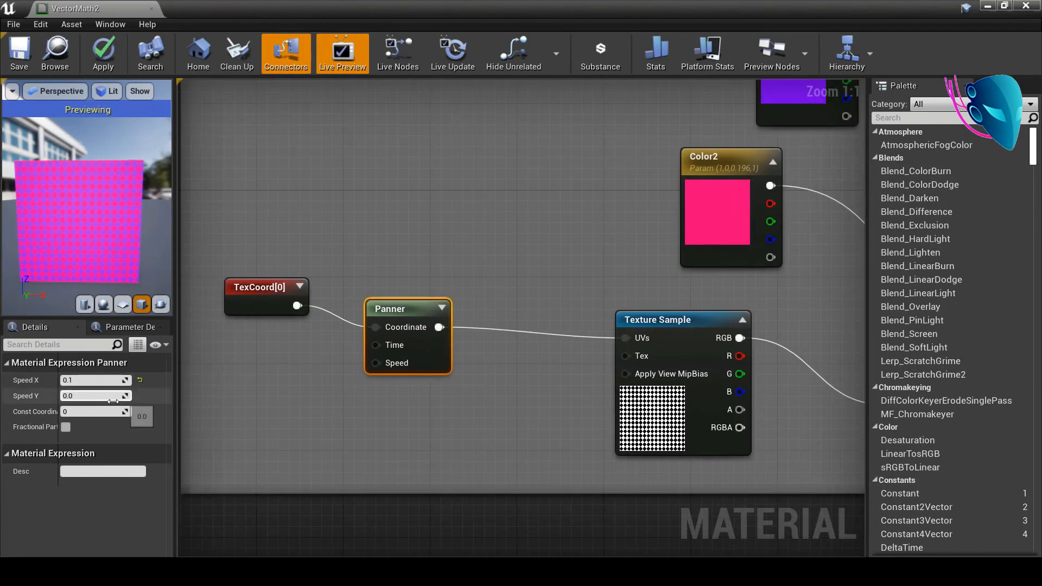
- Examine the Time/Sine/Constant Bias Scale group below the Lerp/Panner group, including its y = (input + bias) * scale formula
right_drag(594, 395, 542, 423)
scroll(543, 423, down, 2)
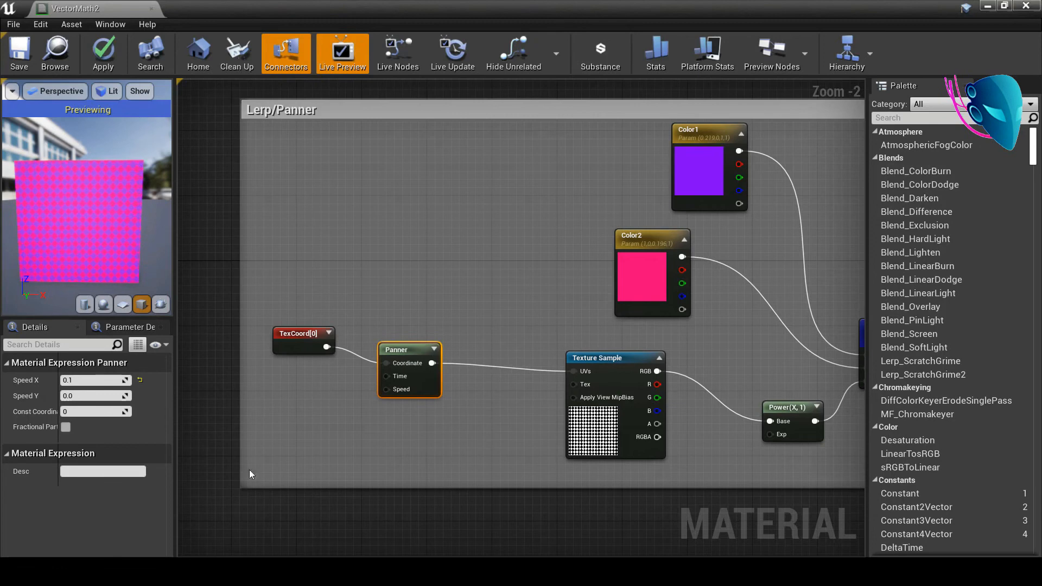
right_drag(560, 449, 422, 413)
scroll(423, 412, down, 2)
right_drag(510, 461, 681, 328)
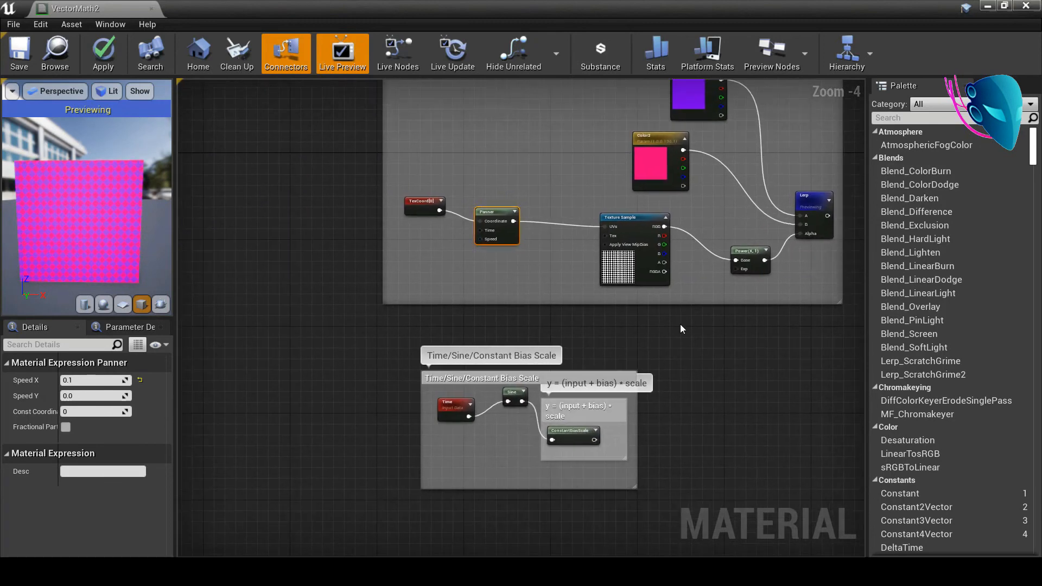
right_drag(658, 451, 670, 372)
scroll(663, 392, up, 1)
right_drag(554, 438, 628, 438)
scroll(614, 442, up, 3)
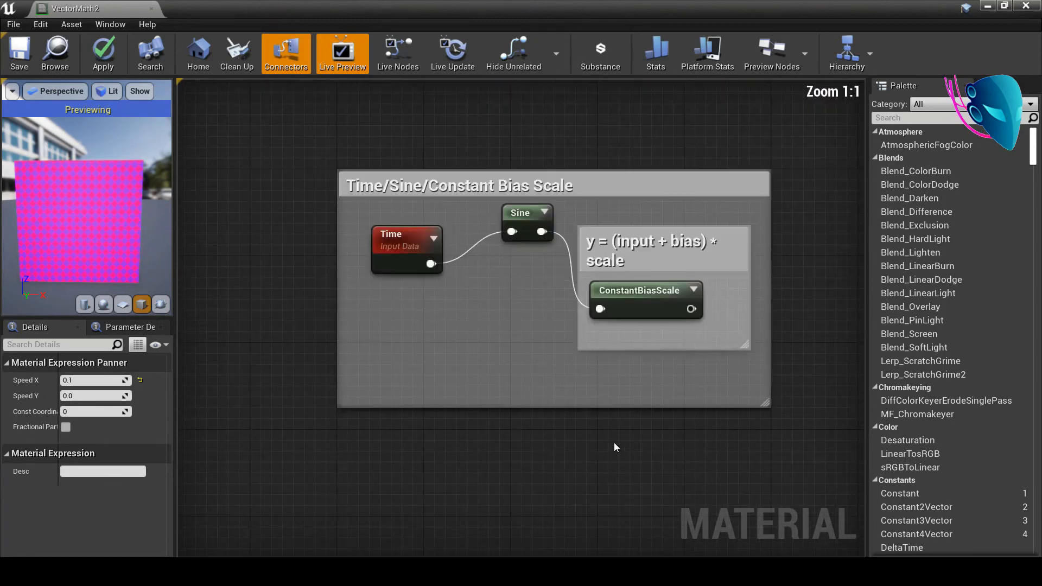
right_drag(558, 349, 590, 439)
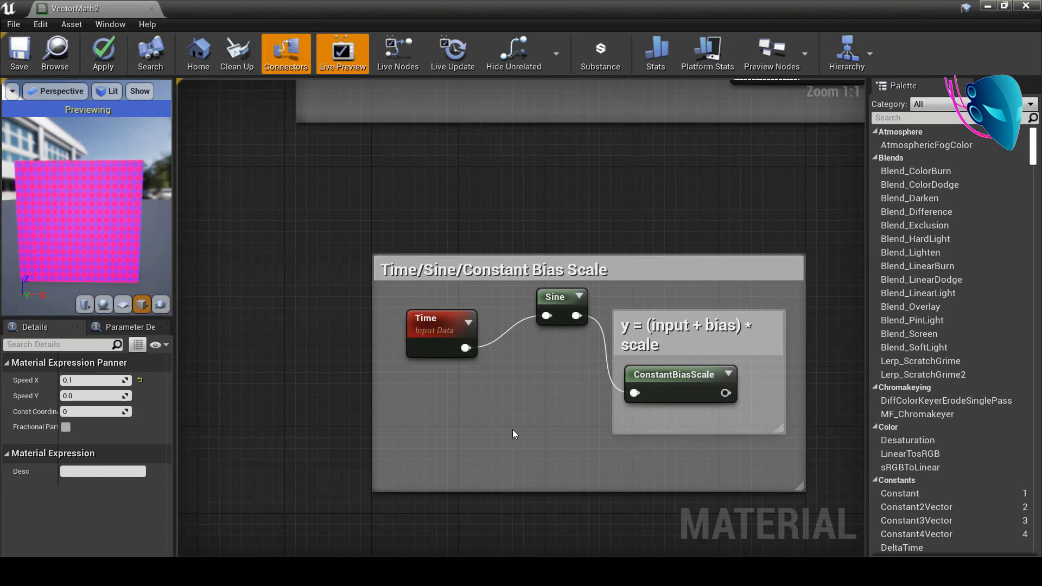
- Survey the example groups below it, such as PowerNode, Satureate/Noise/Clamp and Frac/Floor/Ceil
scroll(503, 465, down, 4)
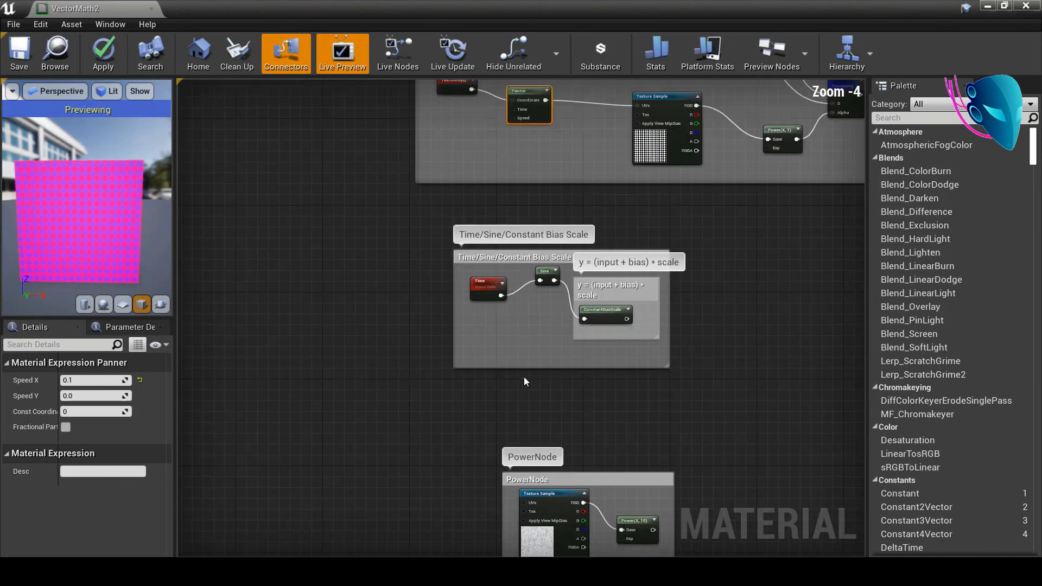
right_drag(503, 466, 516, 301)
scroll(545, 388, down, 4)
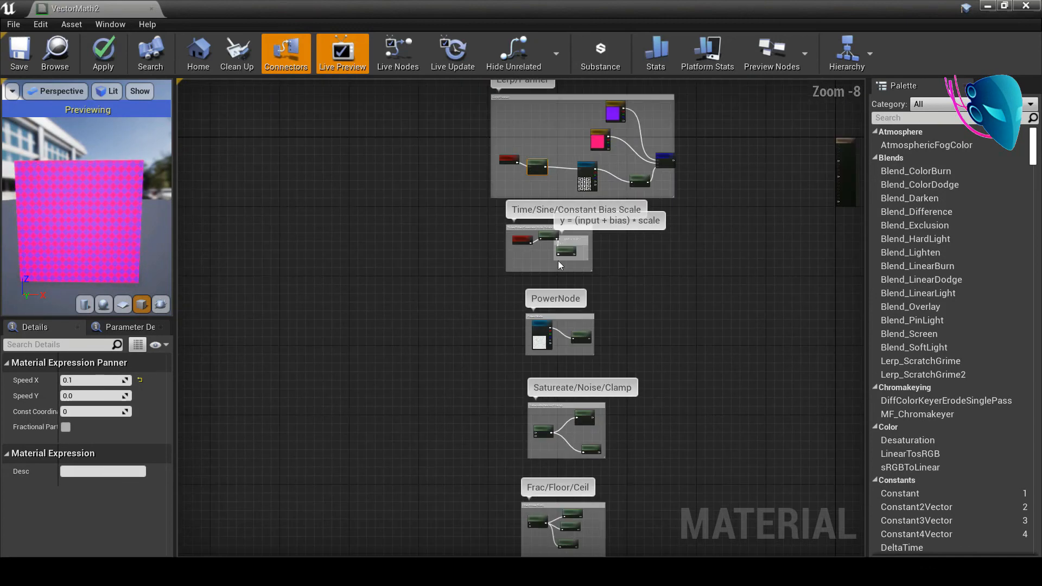
right_drag(523, 299, 513, 319)
scroll(538, 363, up, 4)
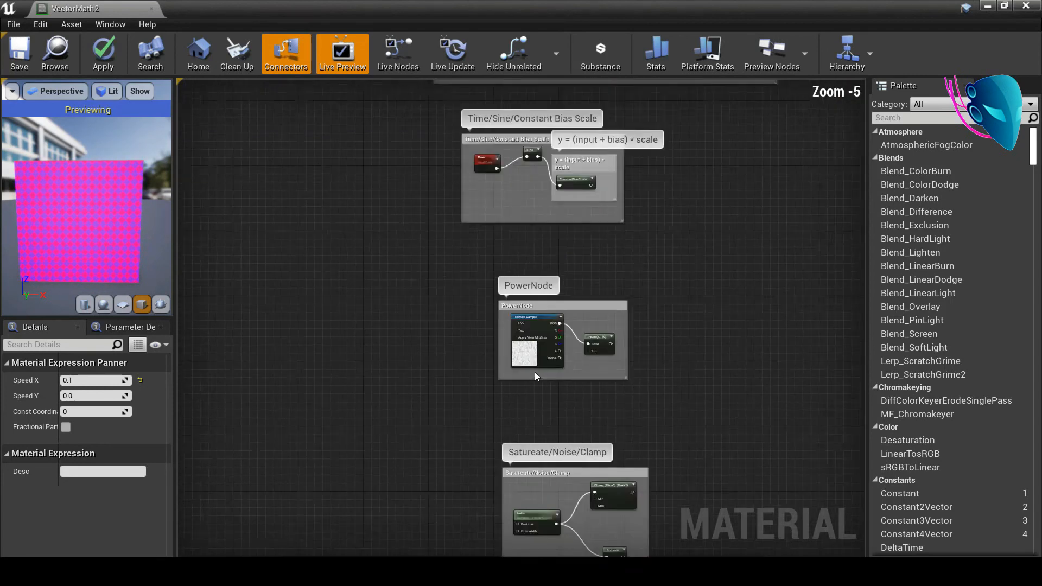
right_drag(634, 217, 628, 320)
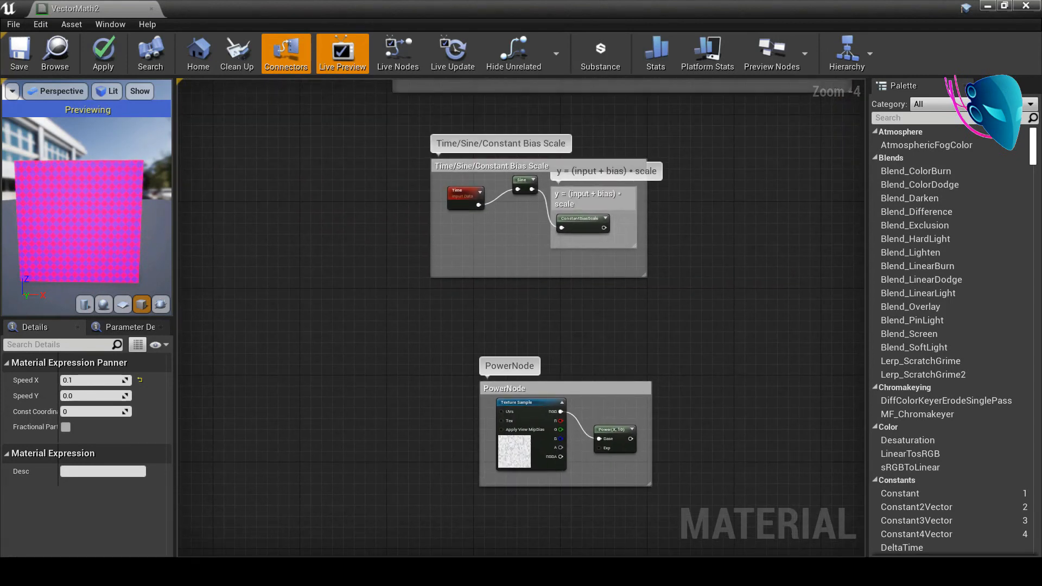